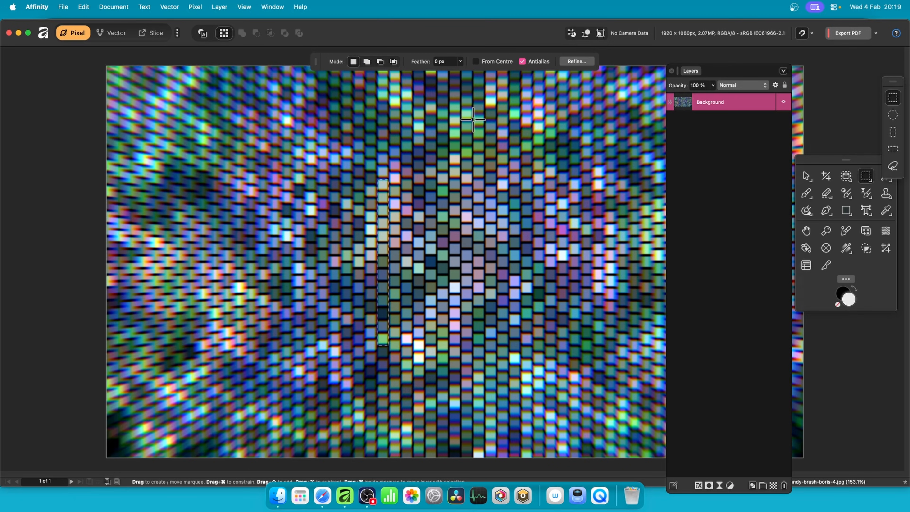
Marquee-select a narrow vertical strip one block wide in the upper middle of the image, and move the tools over the canvas
left_click(476, 139)
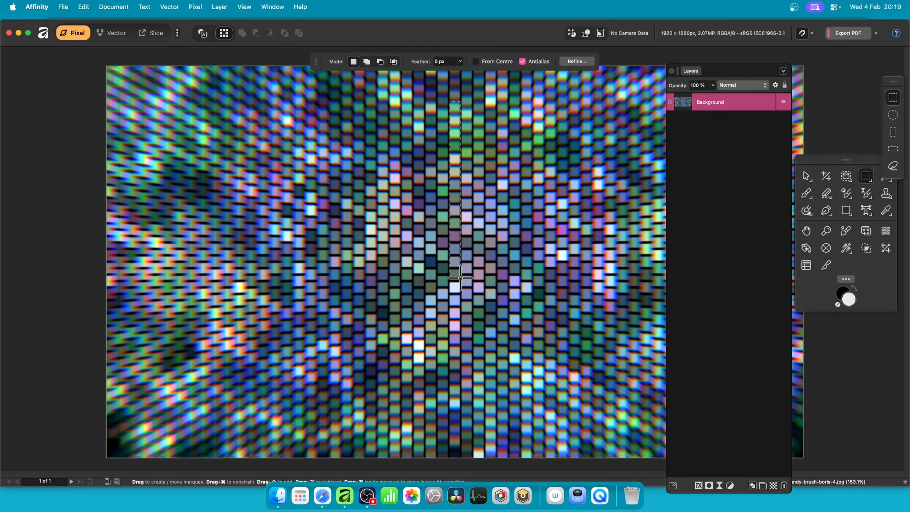
left_click_drag(857, 169, 639, 156)
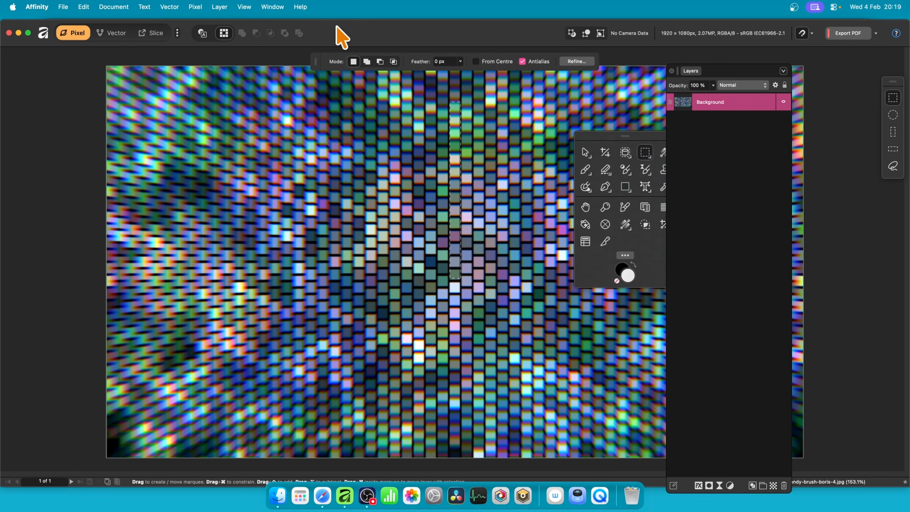
Show the brush library over the canvas and switch it to the My brushes 001 category
left_click(271, 7)
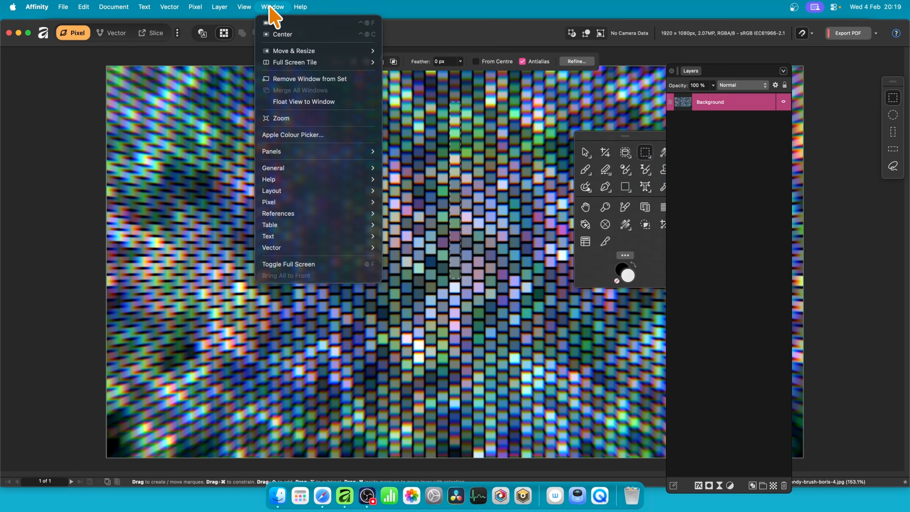
mouse_move(301, 169)
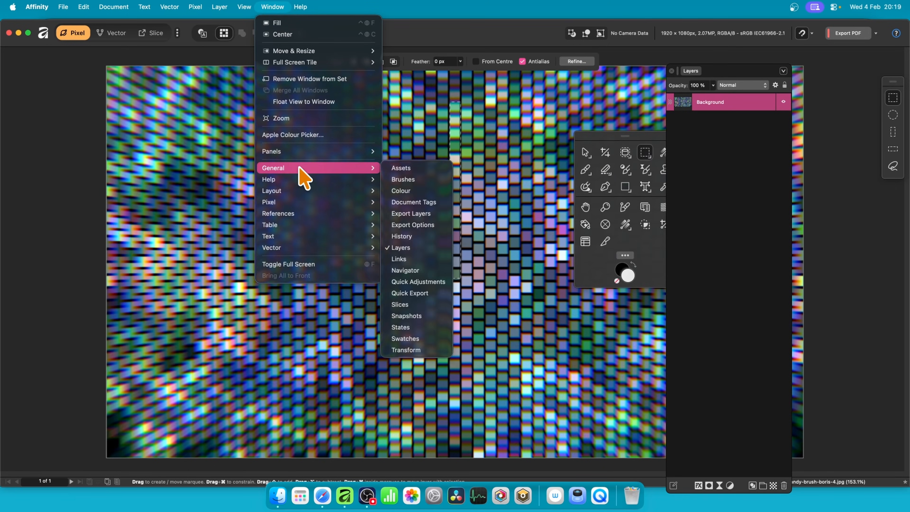
left_click(411, 181)
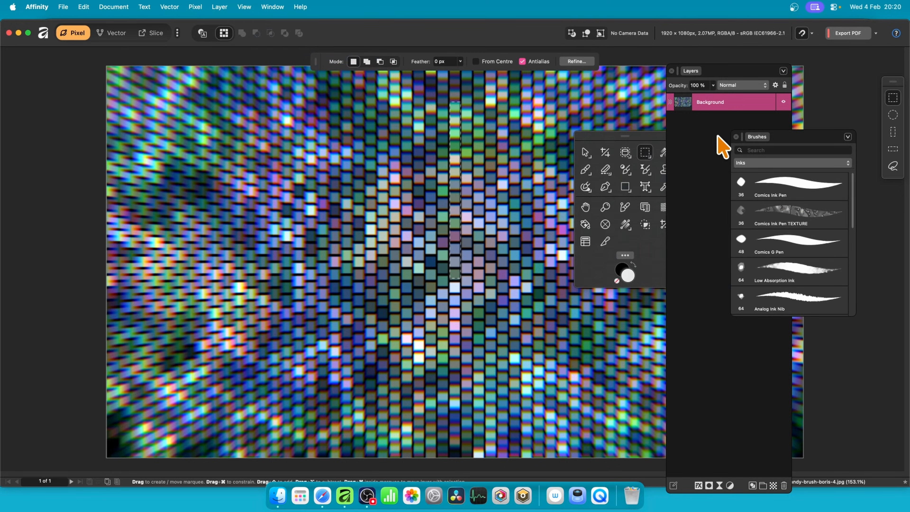
mouse_move(791, 142)
left_mouse_down()
mouse_move(381, 113)
mouse_move(215, 113)
left_mouse_up()
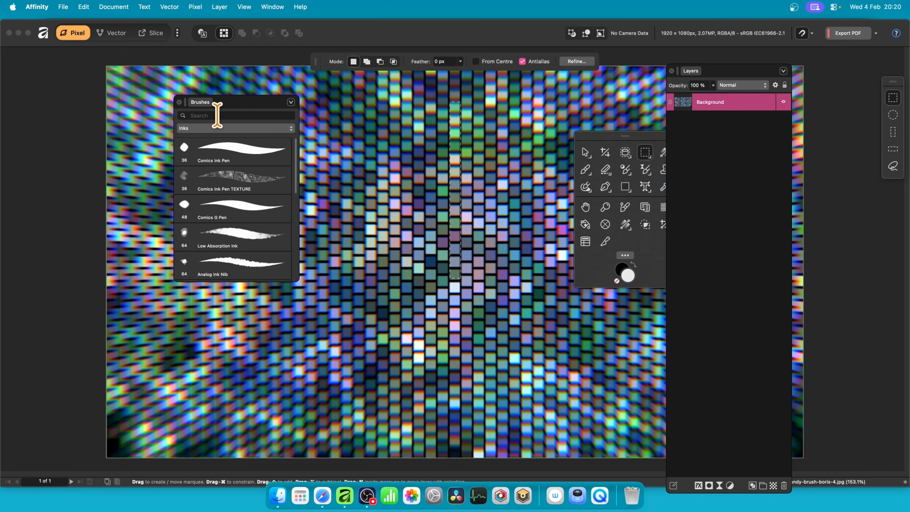
left_click(210, 127)
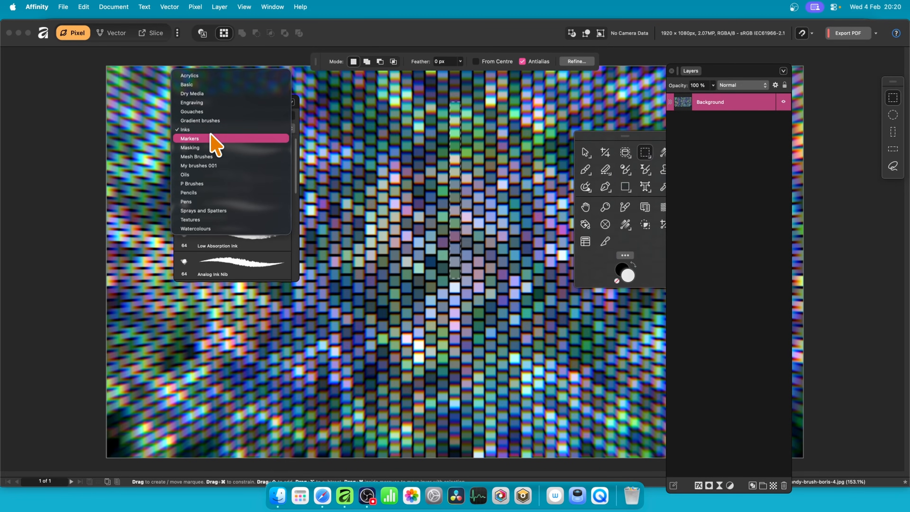
left_click(213, 167)
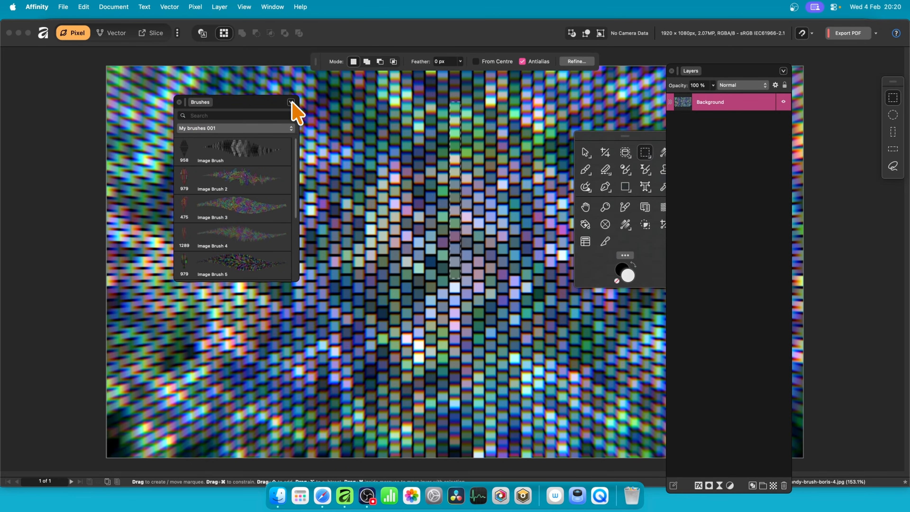
Create a new brush from the selected strip in the My brushes 001 category
left_click(291, 102)
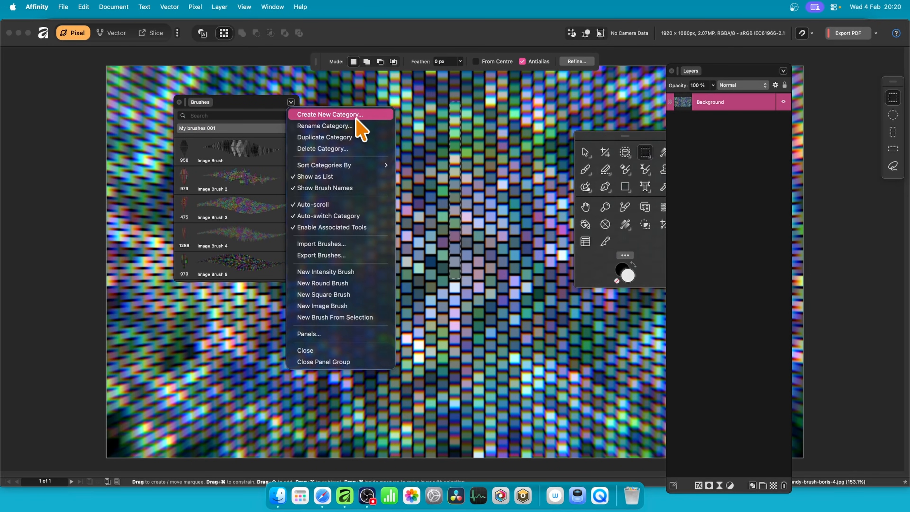
left_click(255, 108)
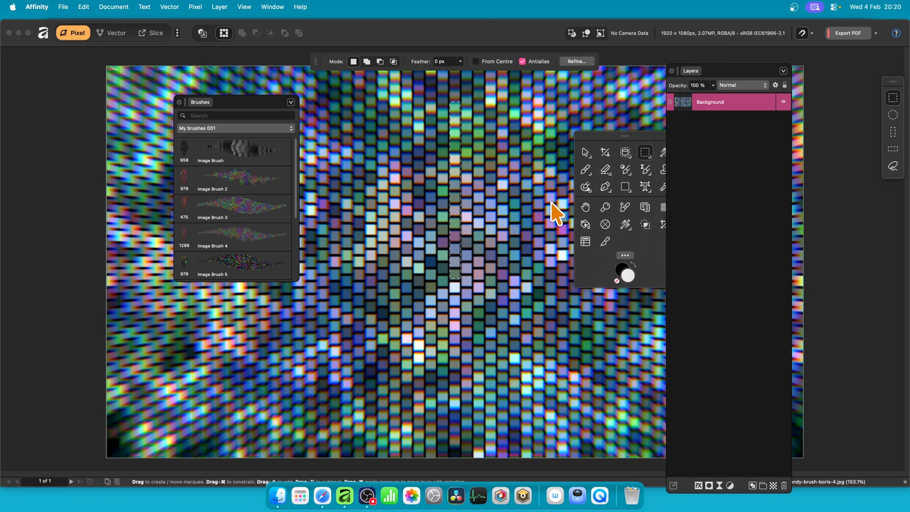
left_click(291, 102)
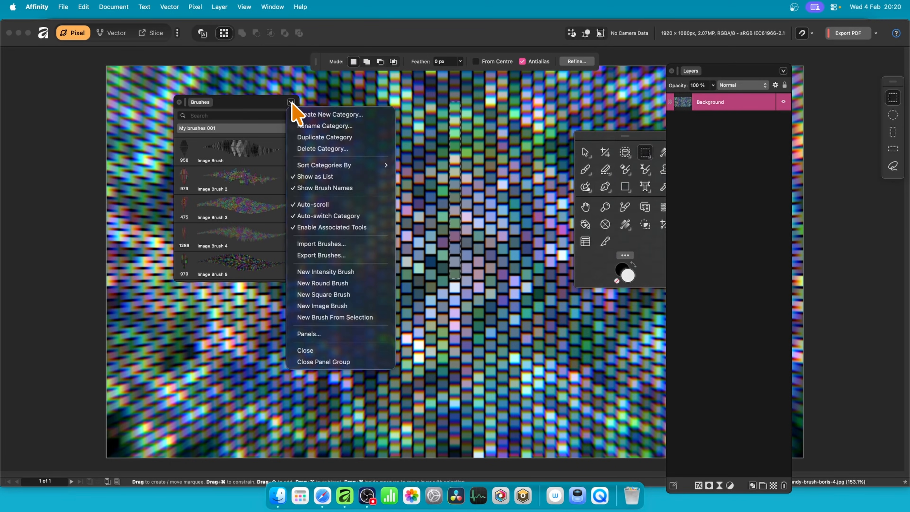
left_click(340, 318)
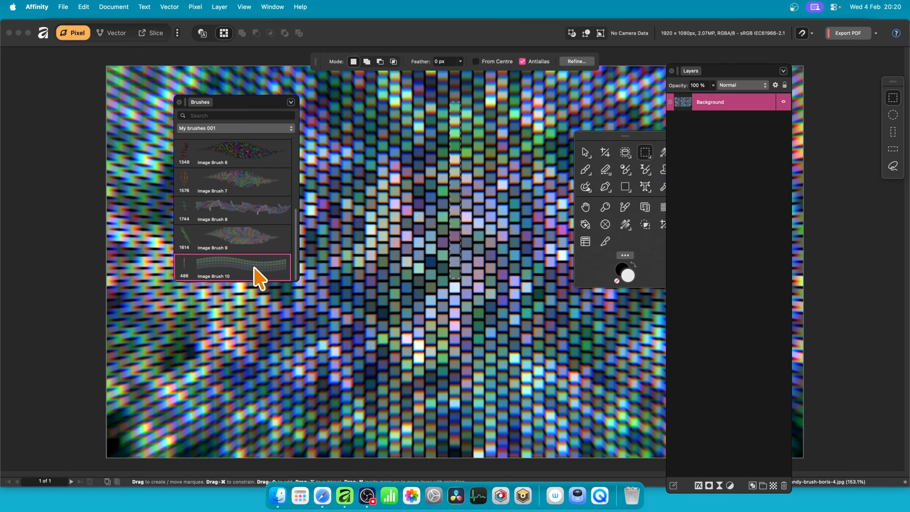
Open the new strip brush for editing and set its spacing to 9%
double_click(257, 275)
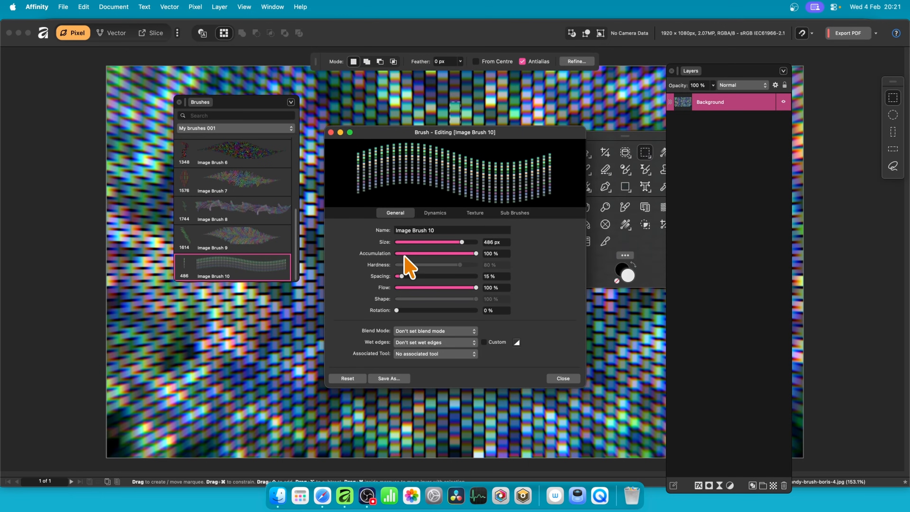
left_click_drag(403, 278, 400, 279)
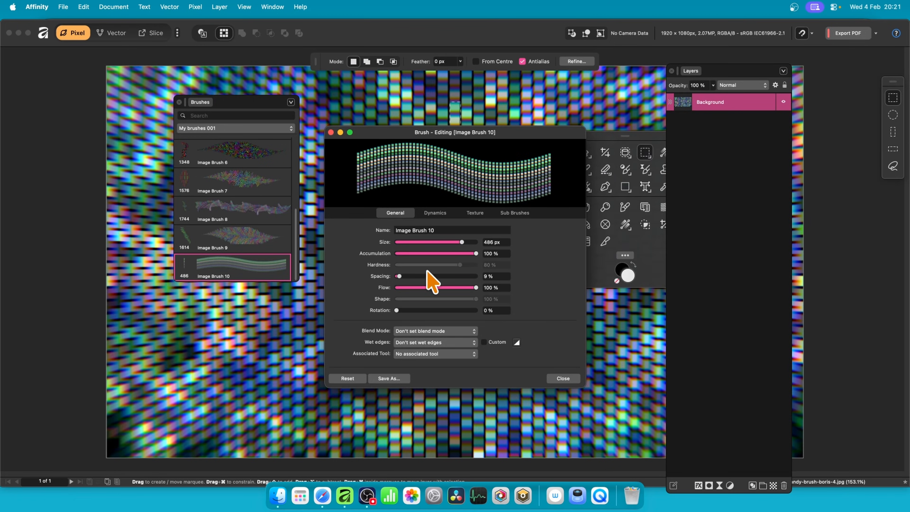
Set the brush's size jitter to 76% with Cyclic as its controller
left_click(436, 212)
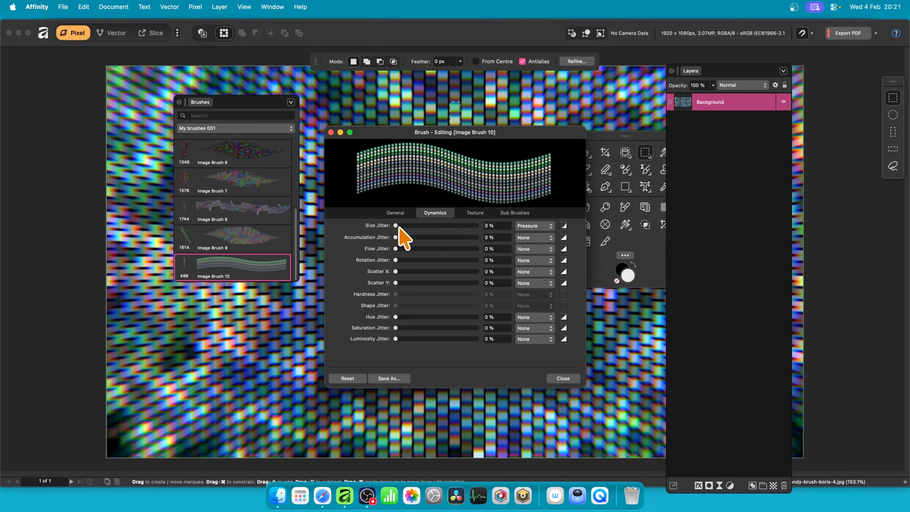
mouse_move(397, 227)
left_mouse_down()
mouse_move(476, 230)
mouse_move(439, 232)
mouse_move(457, 233)
left_mouse_up()
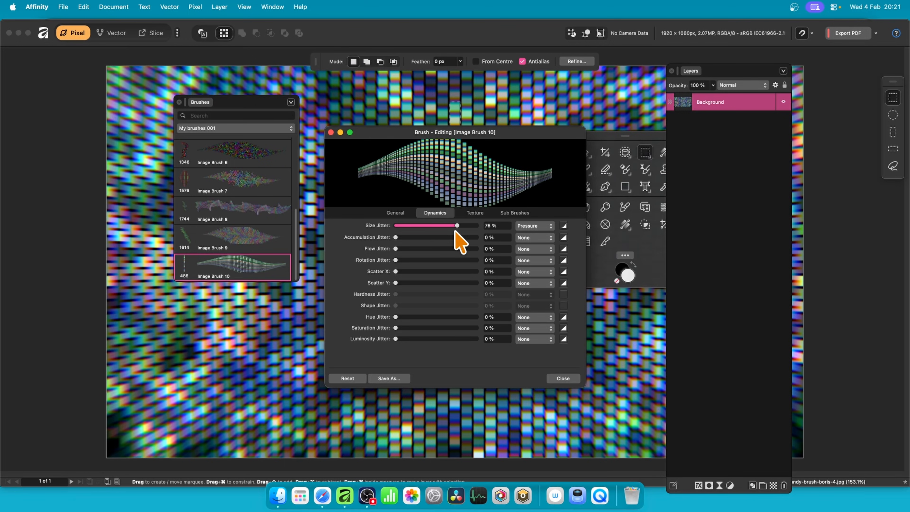
left_click(533, 226)
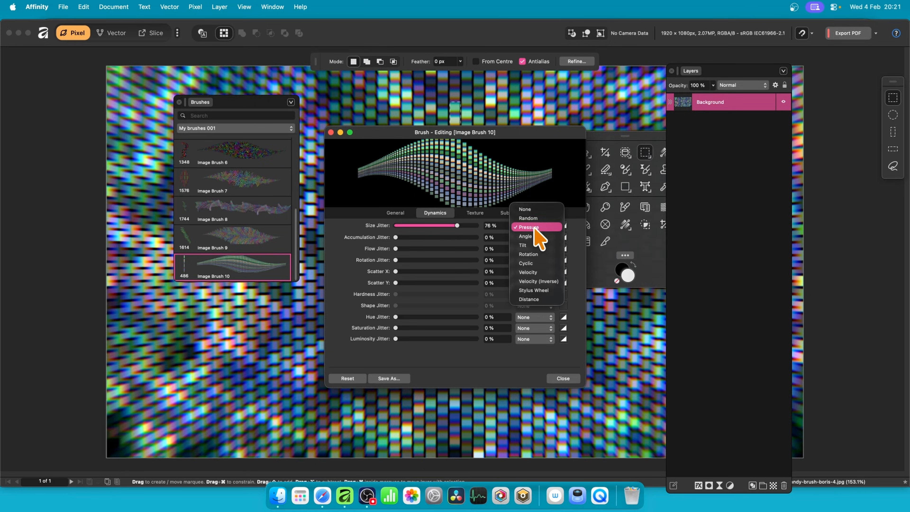
left_click(536, 265)
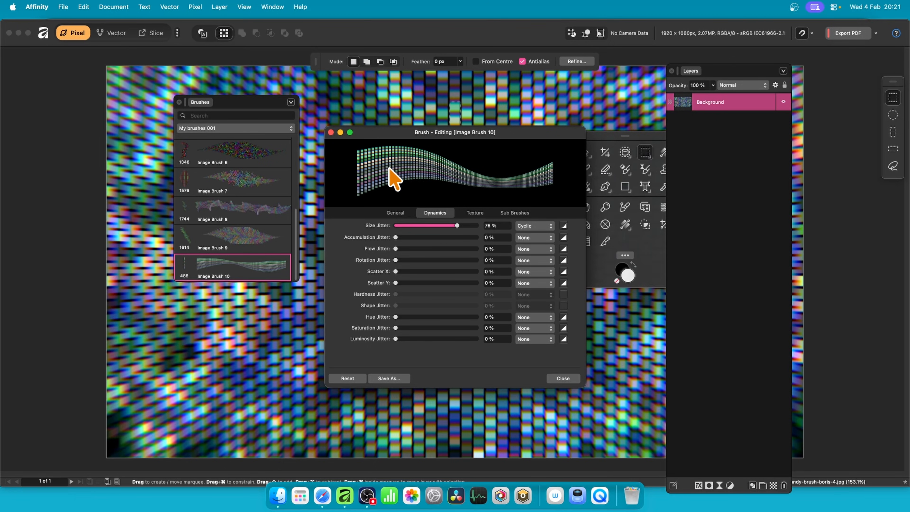
Reshape the size jitter curve into a wavy profile with several alternating peaks and dips
left_click(564, 226)
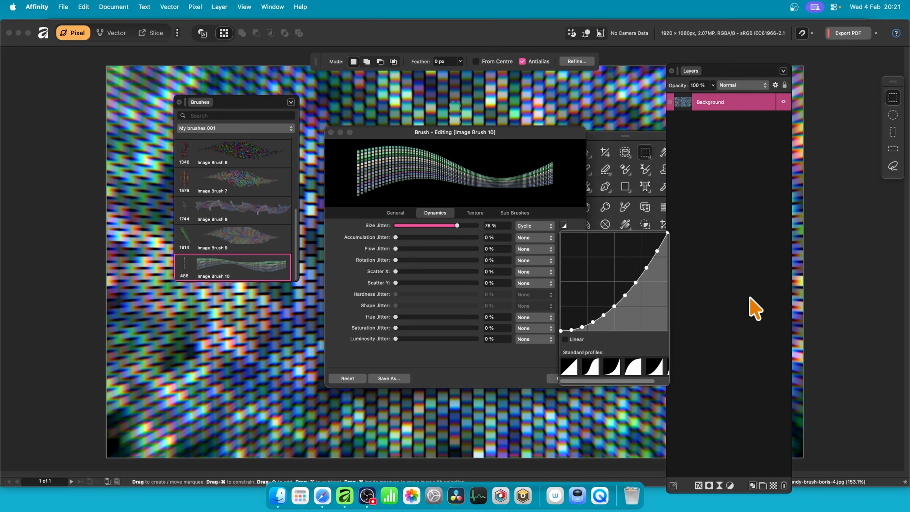
mouse_move(604, 316)
left_mouse_down()
mouse_move(602, 255)
mouse_move(603, 322)
mouse_move(602, 264)
mouse_move(644, 270)
mouse_move(649, 329)
mouse_move(649, 315)
left_mouse_up()
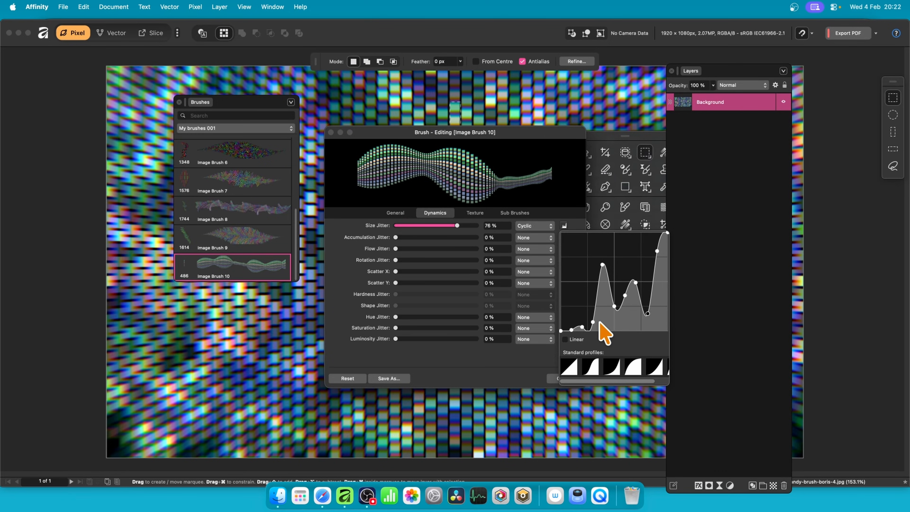
left_click_drag(583, 327, 583, 307)
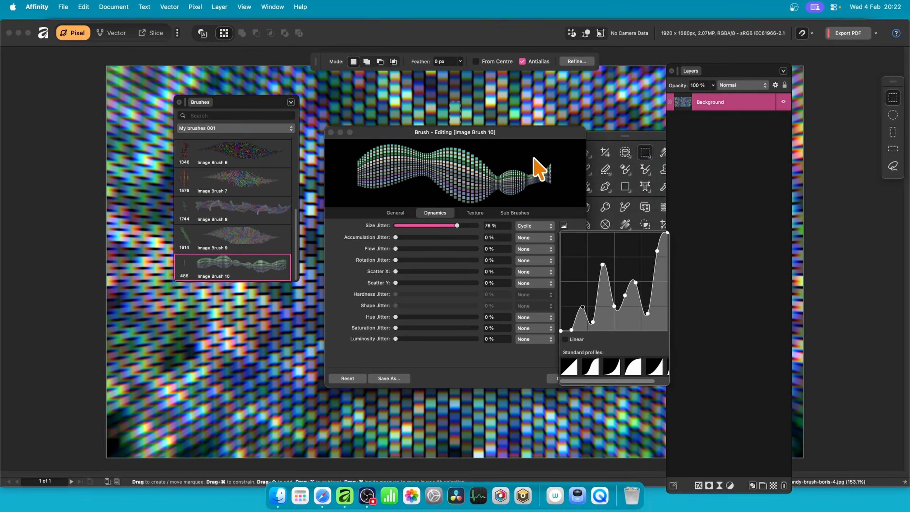
left_click(538, 143)
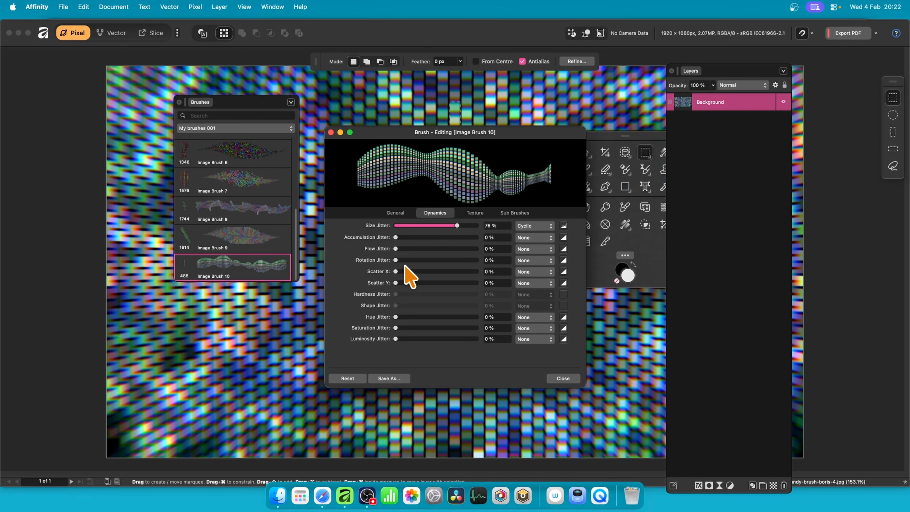
Set the brush's rotation jitter to 100% with Cyclic as its controller
left_click_drag(400, 261, 561, 272)
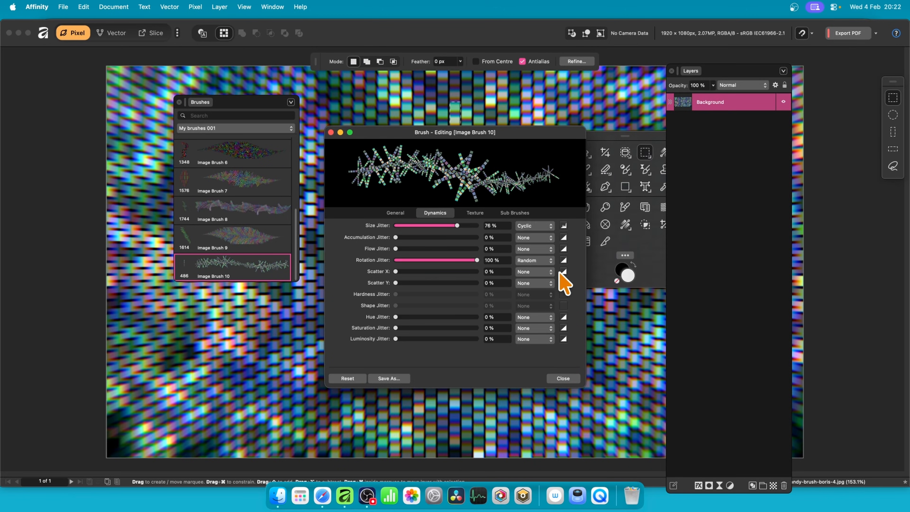
left_click(538, 262)
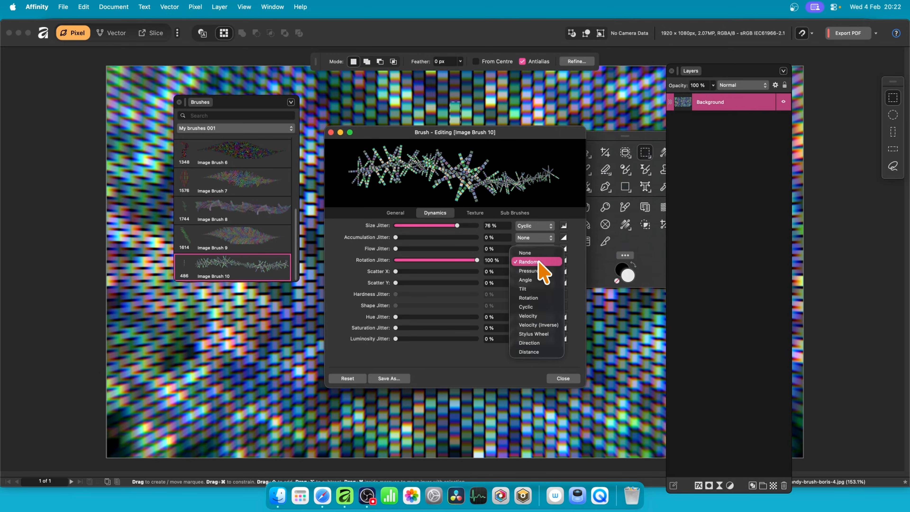
left_click(541, 305)
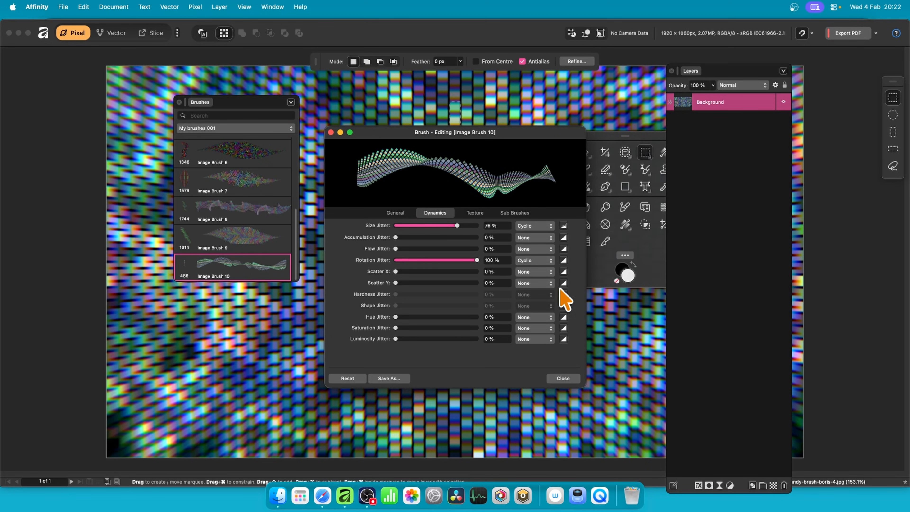
Apply the third standard profile to the rotation jitter and raise points on both sides of its middle to form two humps
left_click(564, 260)
left_click(597, 401)
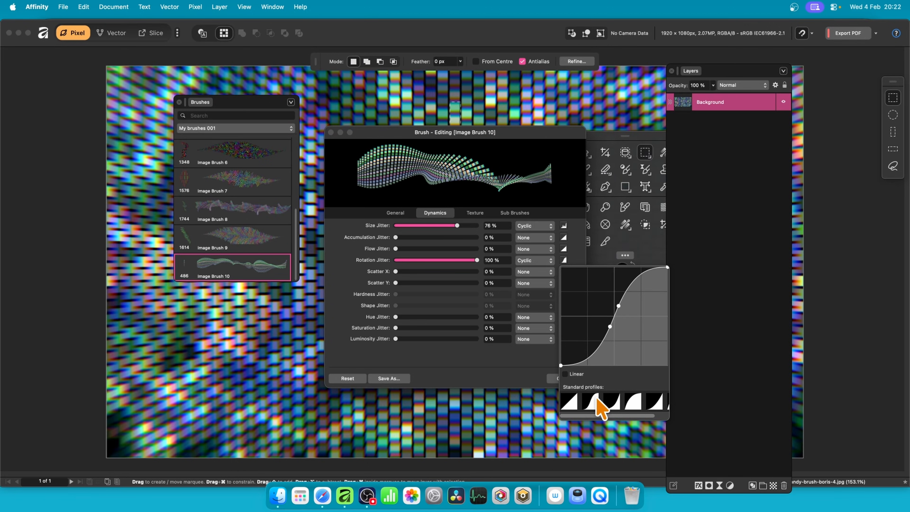
left_click(611, 402)
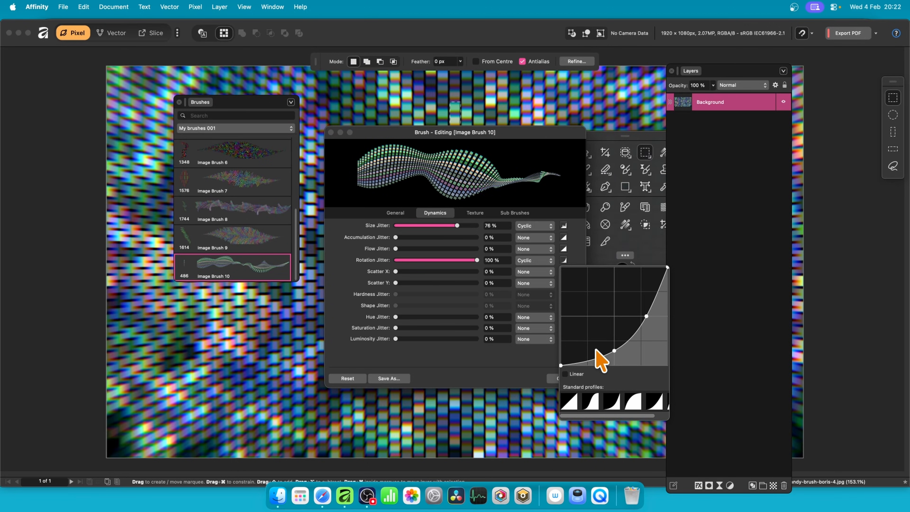
mouse_move(599, 356)
left_mouse_down()
mouse_move(588, 289)
mouse_move(595, 320)
left_mouse_up()
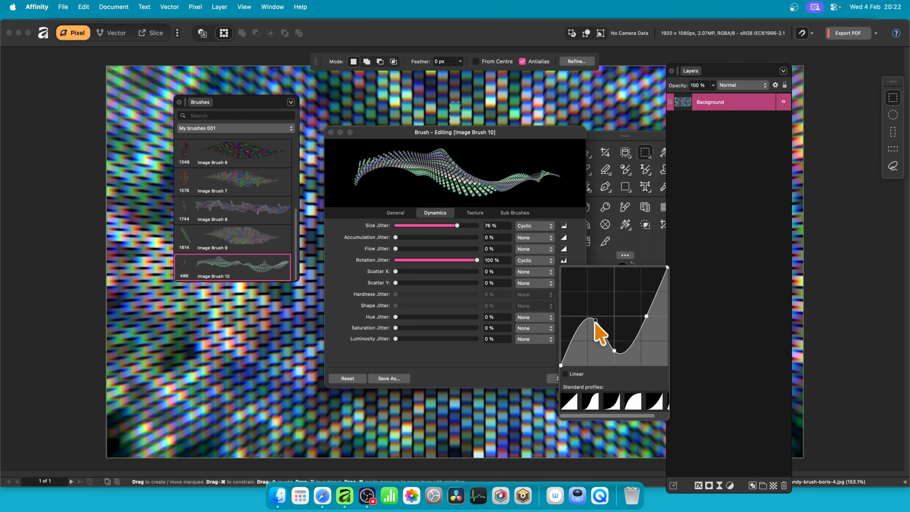
left_click(632, 347)
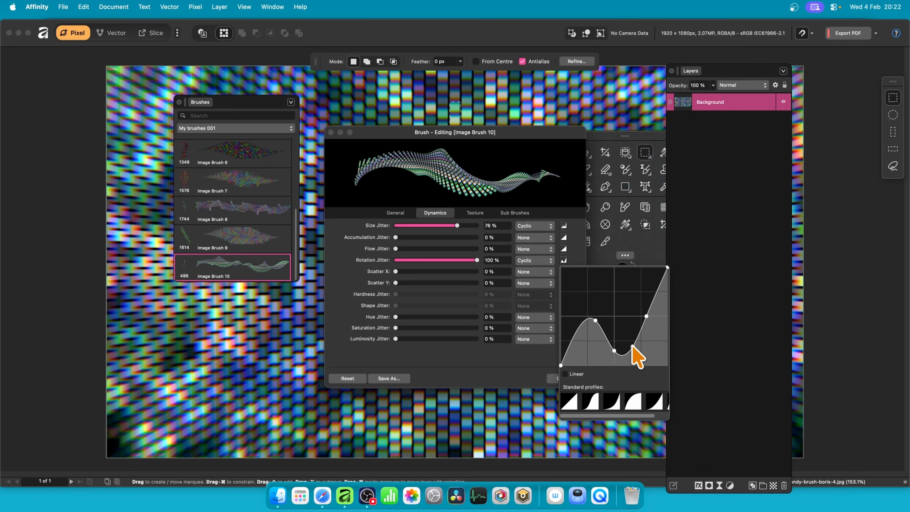
mouse_move(632, 347)
left_mouse_down()
mouse_move(628, 296)
mouse_move(624, 322)
left_mouse_up()
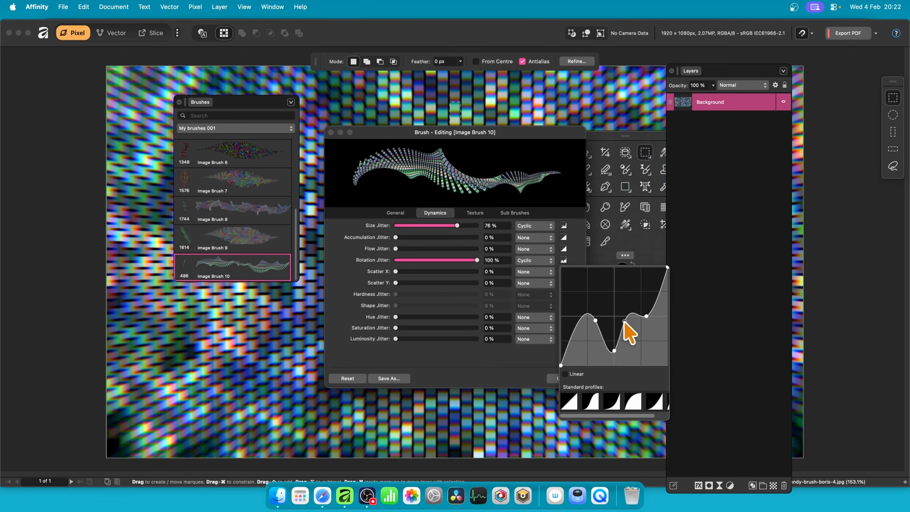
Try tighter spacing values for the brush, down to 2%, and settle on 4%
left_click(396, 213)
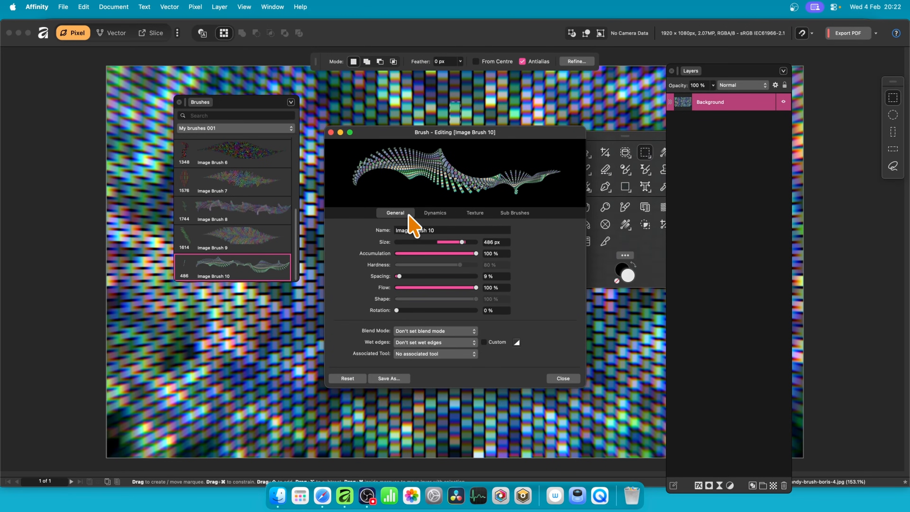
left_click_drag(400, 279, 397, 277)
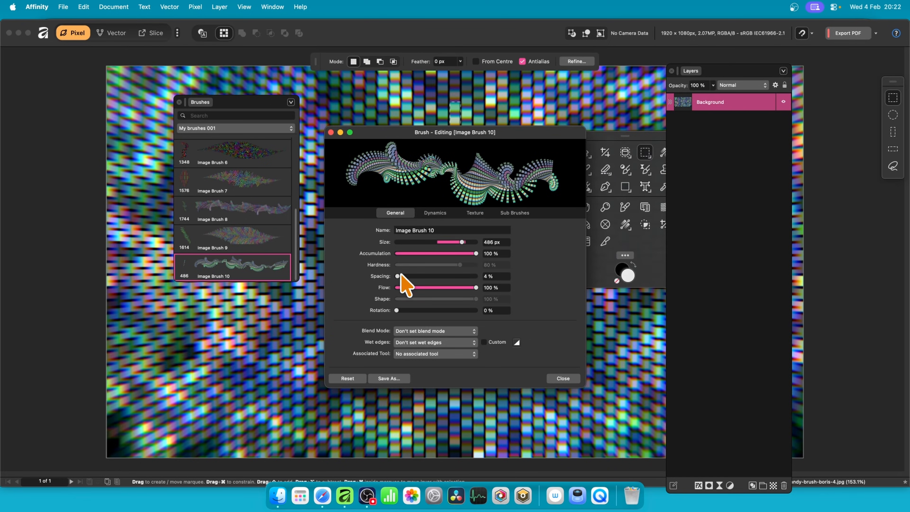
left_click_drag(398, 277, 396, 278)
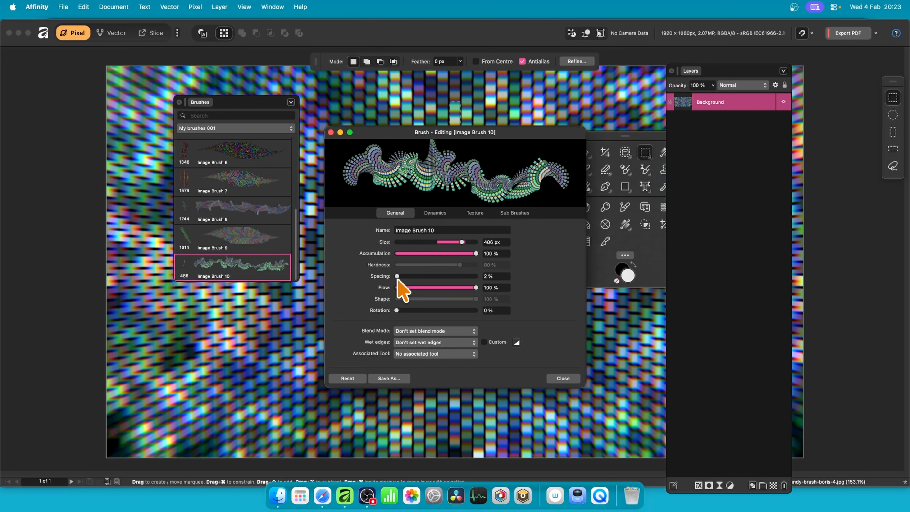
left_click_drag(397, 277, 398, 277)
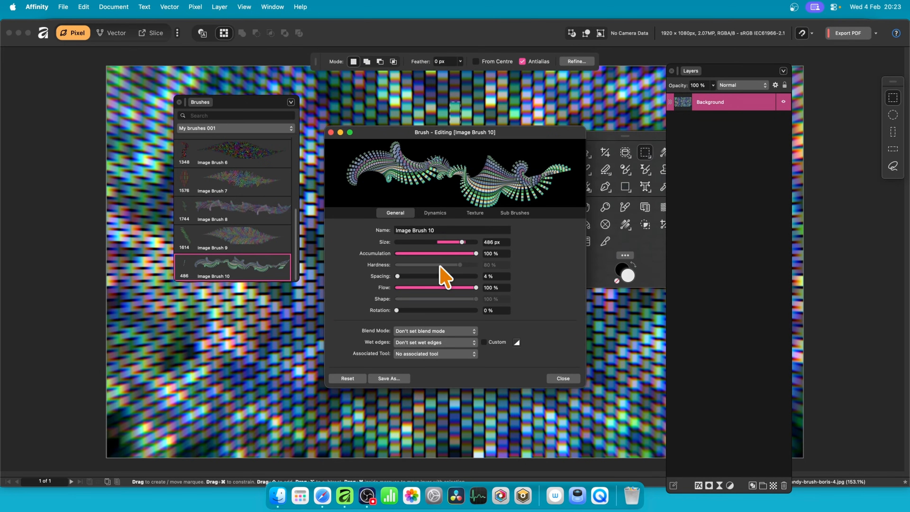
Try a 99% hue jitter on the brush and return it to 0% before finishing the brush edit
left_click(438, 213)
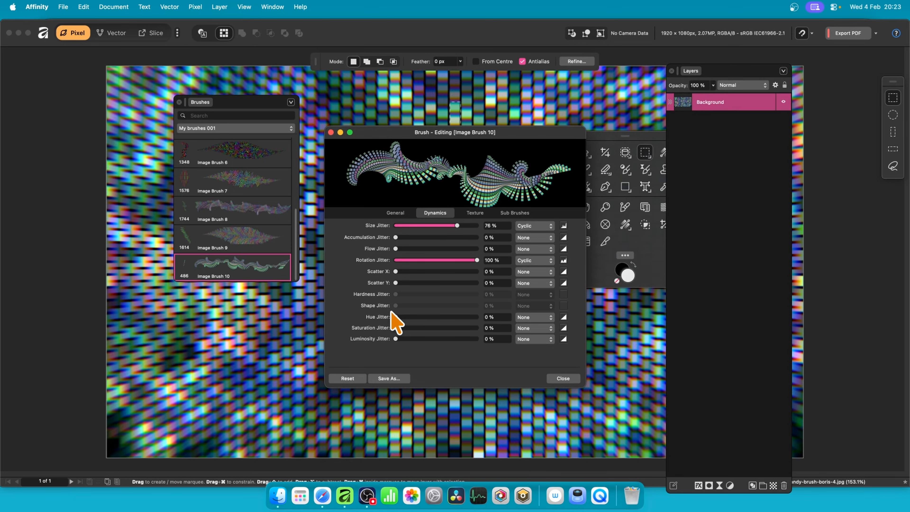
left_click_drag(395, 317, 476, 317)
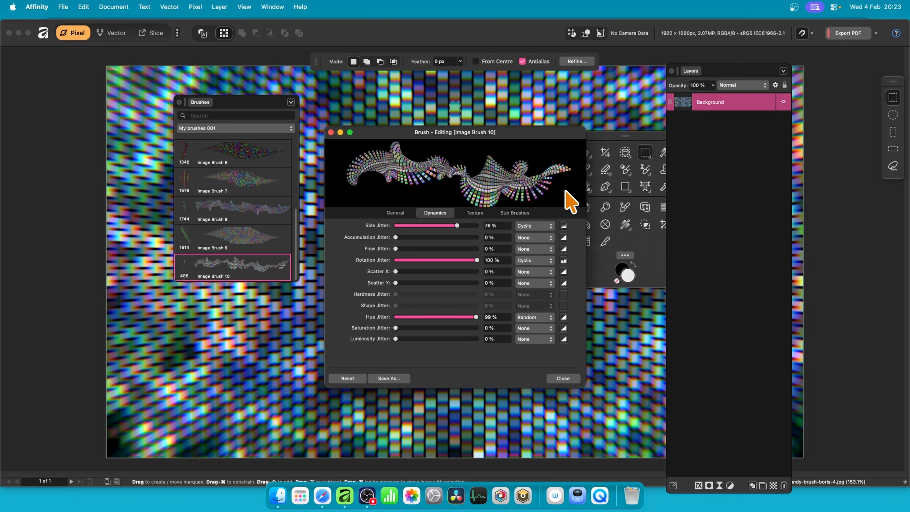
left_click_drag(475, 317, 387, 318)
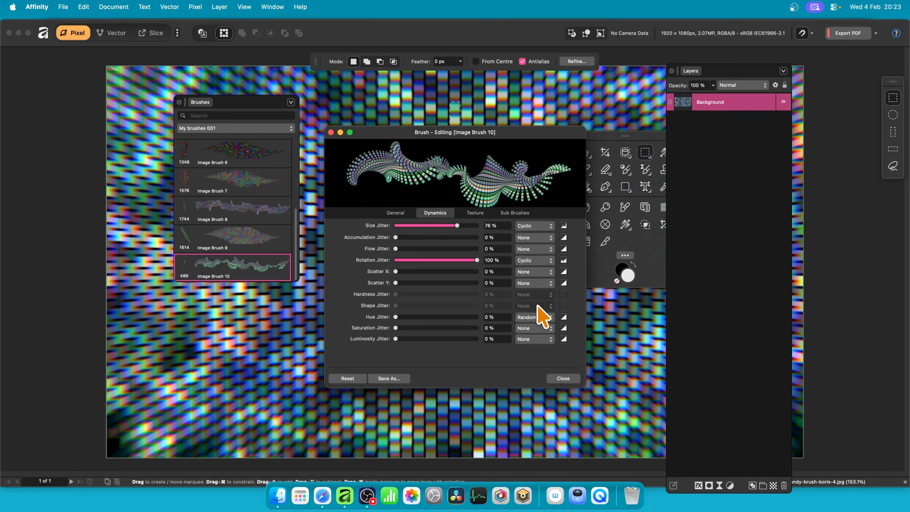
left_click(564, 379)
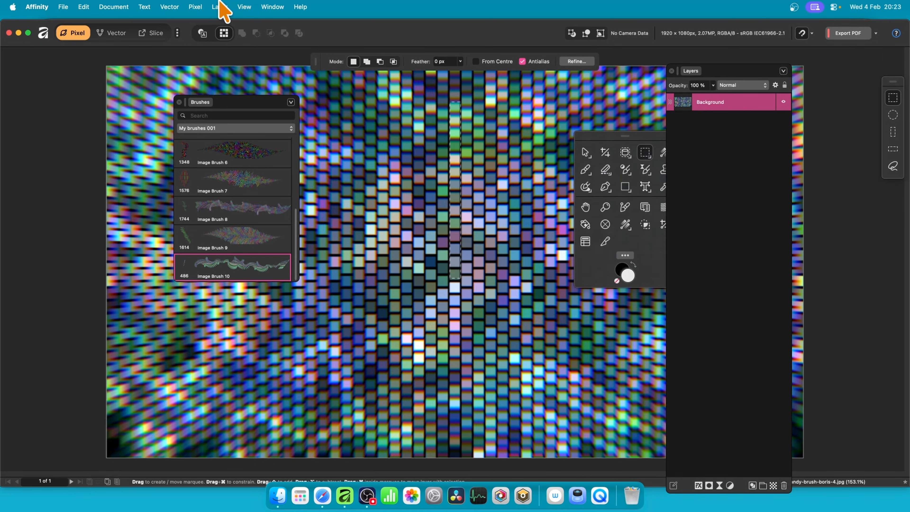
Deselect the strip-shaped pixel selection on the Background layer
left_click(200, 7)
mouse_move(215, 40)
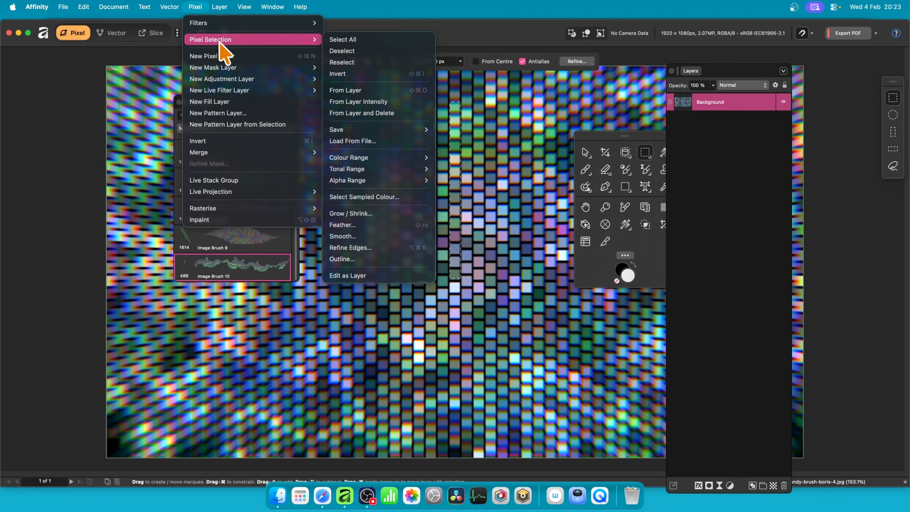
left_click(355, 52)
Rearrange the floating Brushes, Layers and Tools panels so that the full set of painting tools is accessible
mouse_move(233, 104)
left_mouse_down()
mouse_move(550, 122)
mouse_move(667, 85)
mouse_move(624, 91)
left_mouse_up()
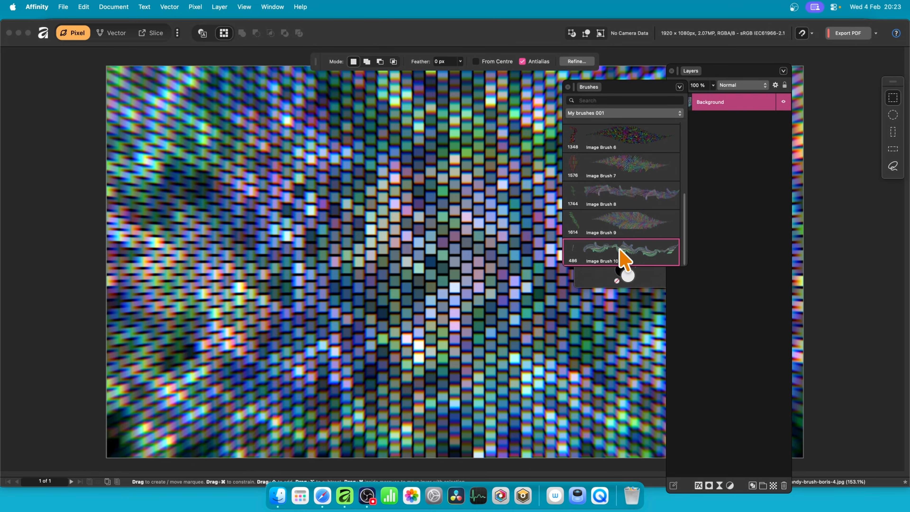
double_click(615, 262)
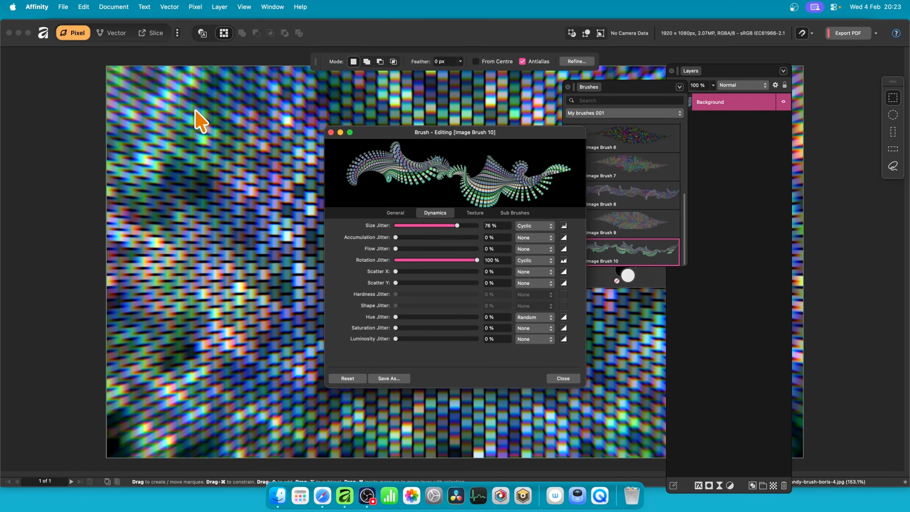
left_click(559, 379)
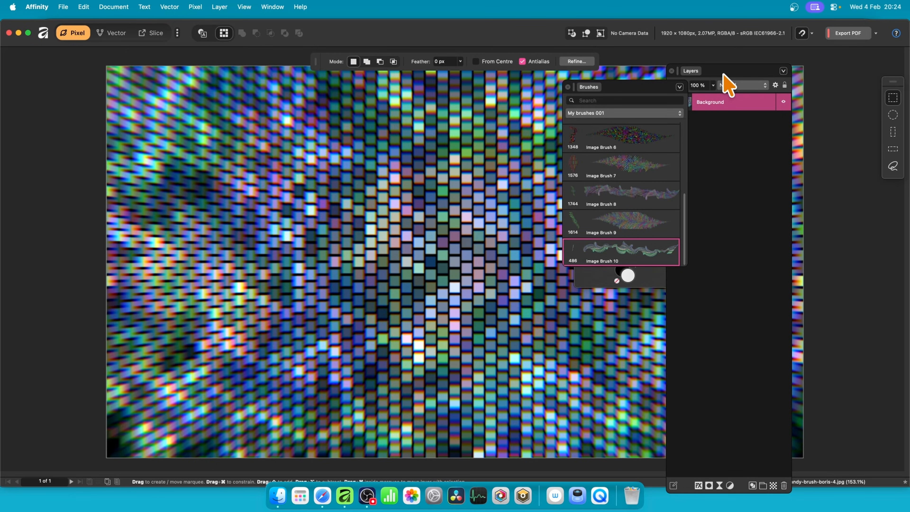
mouse_move(726, 76)
left_mouse_down()
mouse_move(699, 190)
mouse_move(748, 191)
left_mouse_up()
mouse_move(623, 88)
left_mouse_down()
mouse_move(606, 190)
mouse_move(545, 218)
left_mouse_up()
left_click_drag(633, 136, 661, 96)
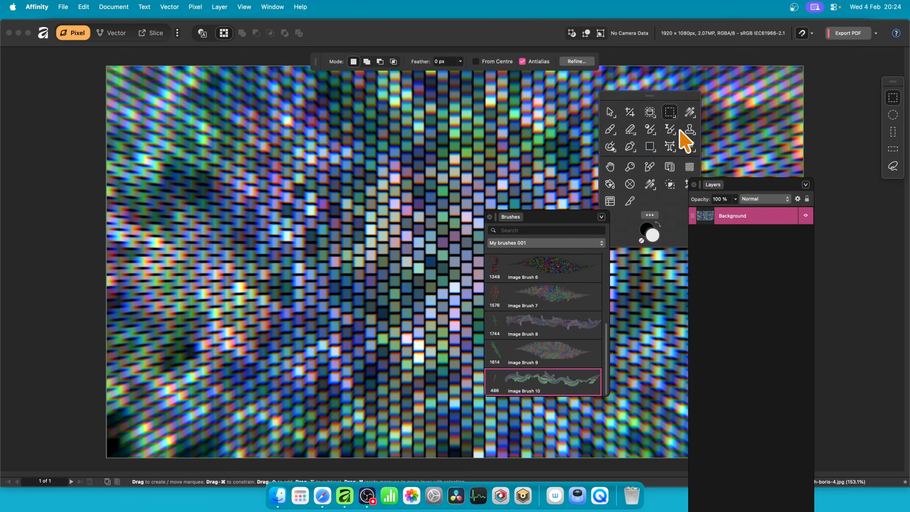
left_click(243, 7)
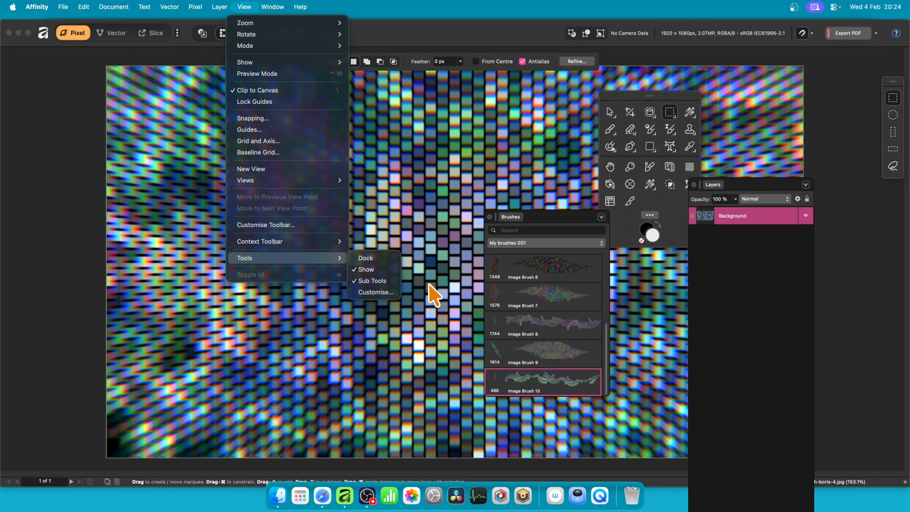
left_click(543, 263)
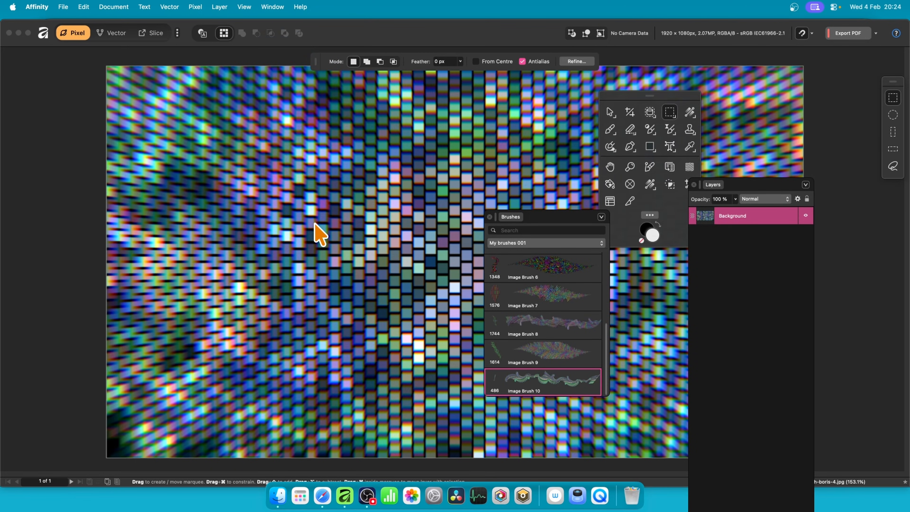
Paint test strokes across the image using the Paint Brush Tool with Image Brush 10, and undo them
left_click(610, 130)
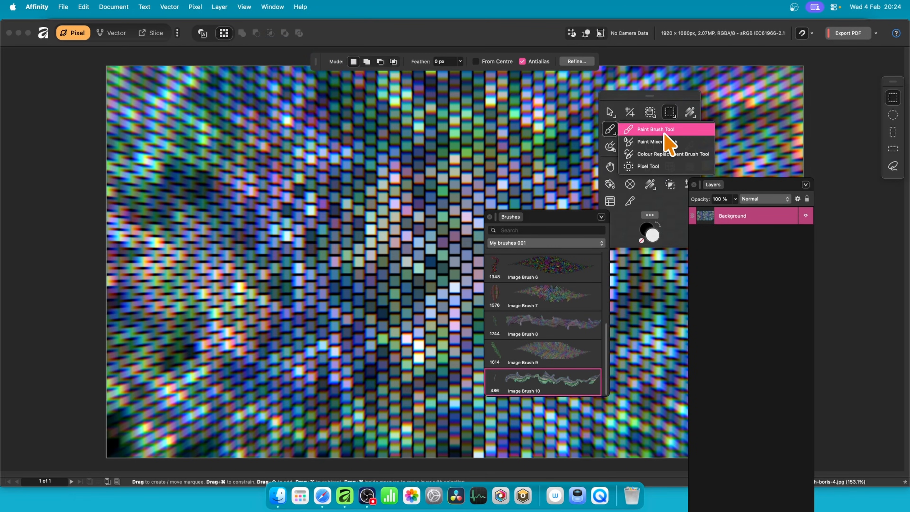
left_click(668, 131)
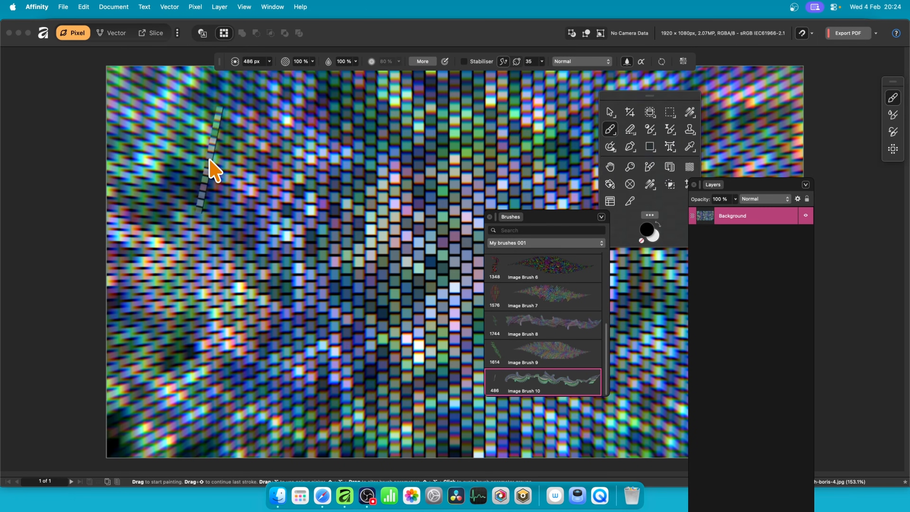
mouse_move(210, 167)
left_mouse_down()
mouse_move(303, 187)
mouse_move(390, 195)
mouse_move(478, 234)
mouse_move(542, 198)
mouse_move(487, 149)
mouse_move(387, 140)
mouse_move(307, 148)
mouse_move(223, 196)
mouse_move(276, 279)
mouse_move(397, 314)
mouse_move(503, 401)
mouse_move(575, 276)
mouse_move(431, 218)
mouse_move(529, 136)
mouse_move(628, 109)
mouse_move(575, 87)
mouse_move(529, 169)
mouse_move(691, 290)
mouse_move(758, 409)
mouse_move(792, 226)
mouse_move(696, 130)
mouse_move(801, 96)
mouse_move(726, 46)
mouse_move(556, 119)
mouse_move(363, 84)
mouse_move(323, 170)
mouse_move(211, 95)
mouse_move(193, 187)
mouse_move(120, 152)
mouse_move(108, 331)
mouse_move(203, 435)
mouse_move(424, 469)
mouse_move(283, 360)
mouse_move(163, 323)
mouse_move(313, 337)
mouse_move(481, 445)
mouse_move(667, 393)
mouse_move(640, 332)
mouse_move(559, 349)
mouse_move(717, 439)
mouse_move(707, 470)
mouse_move(590, 436)
mouse_move(408, 345)
mouse_move(239, 293)
mouse_move(117, 291)
mouse_move(264, 198)
mouse_move(407, 283)
mouse_move(405, 169)
mouse_move(154, 158)
mouse_move(124, 138)
left_mouse_up()
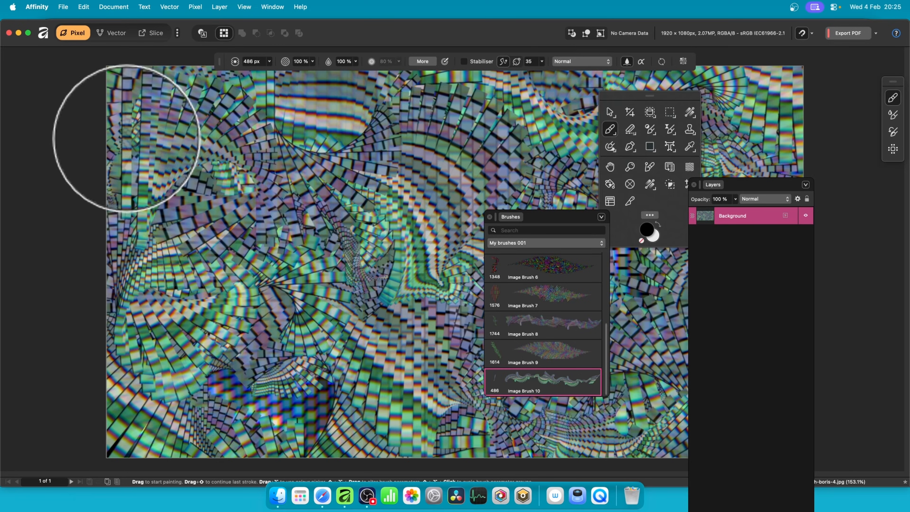
key("super+z")
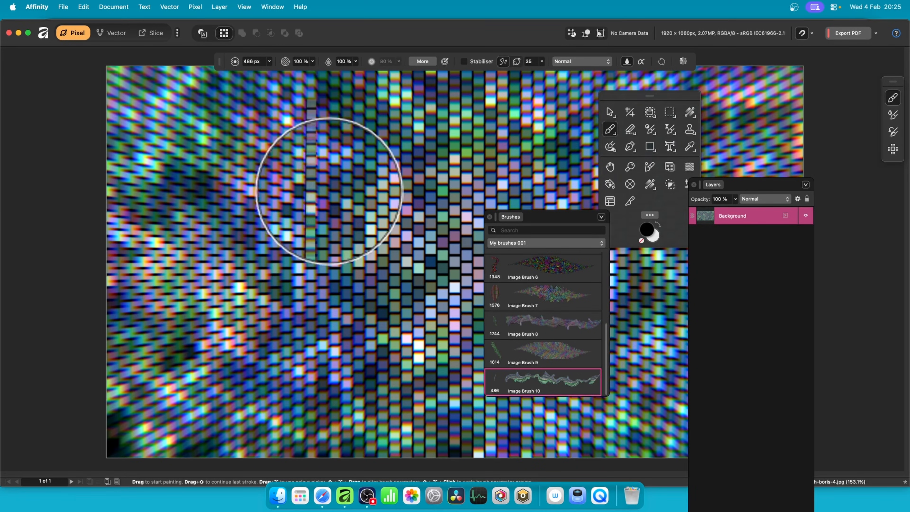
Set Image Brush 10's wet edges to off and its blend mode to Normal
double_click(541, 387)
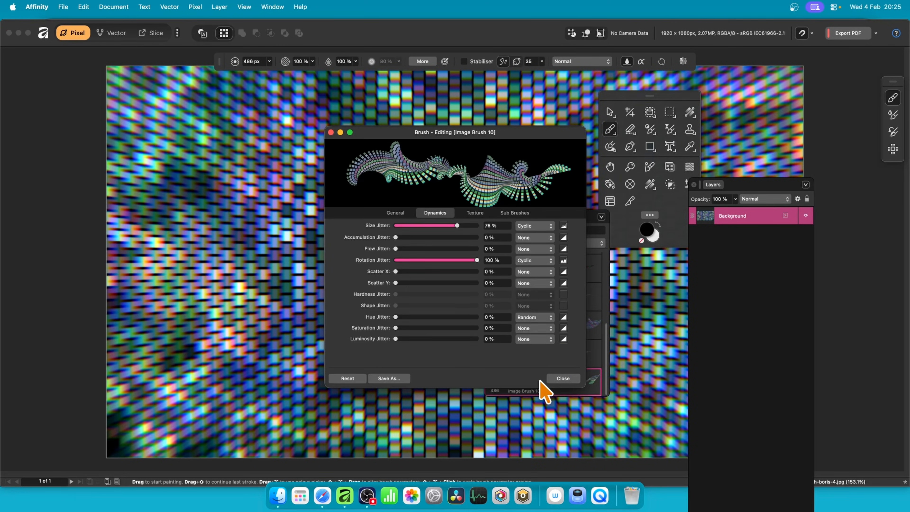
left_click(396, 214)
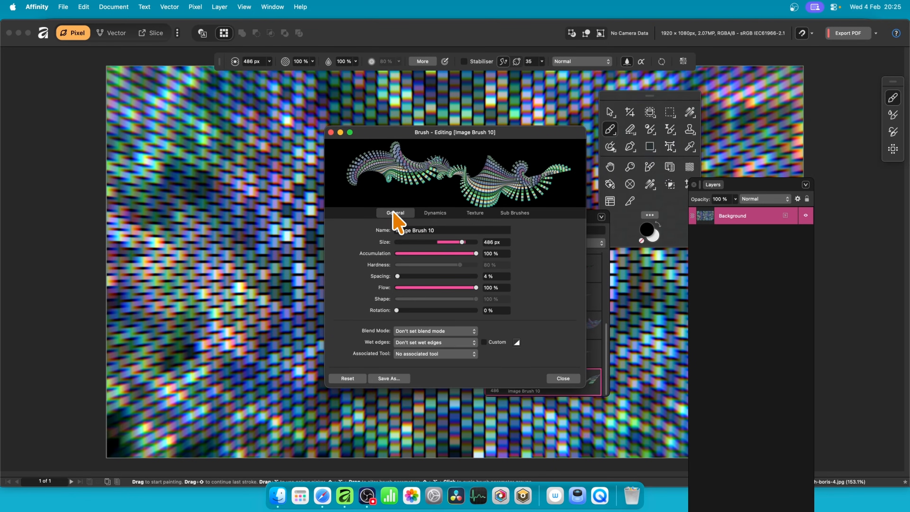
left_click(430, 343)
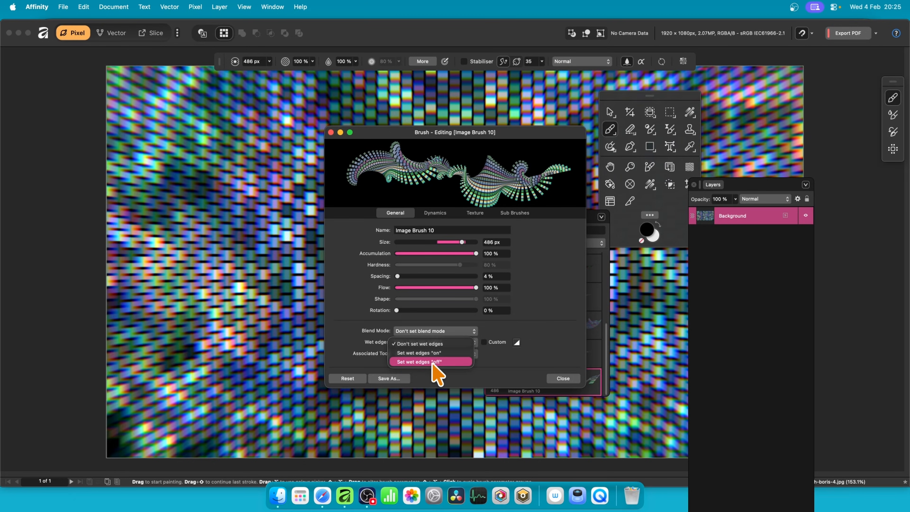
left_click(421, 362)
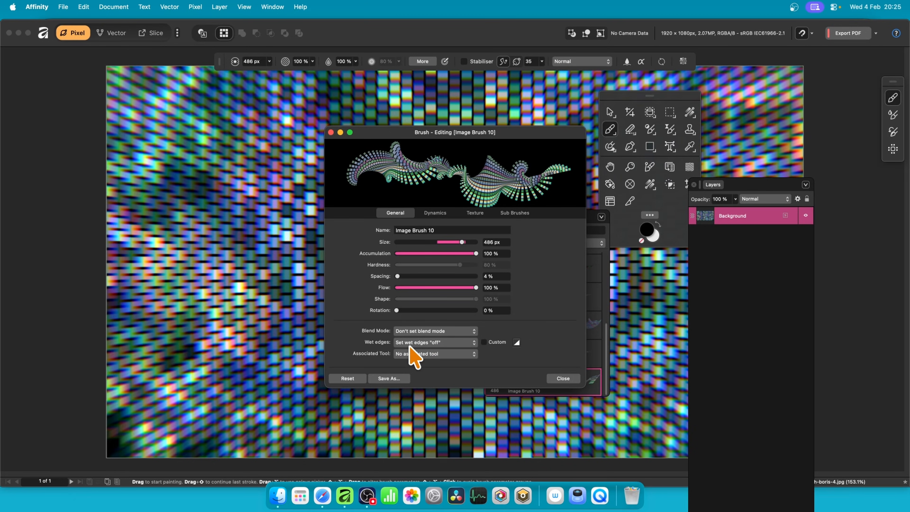
left_click(426, 330)
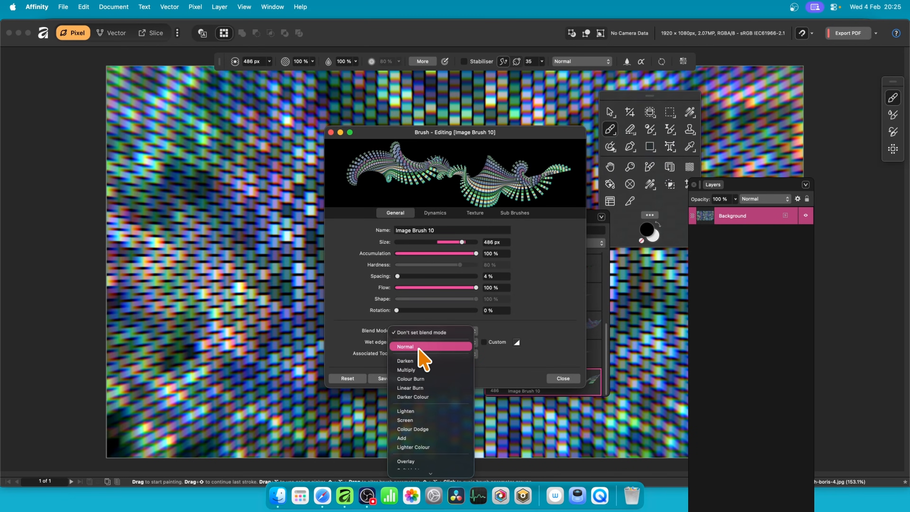
left_click(418, 350)
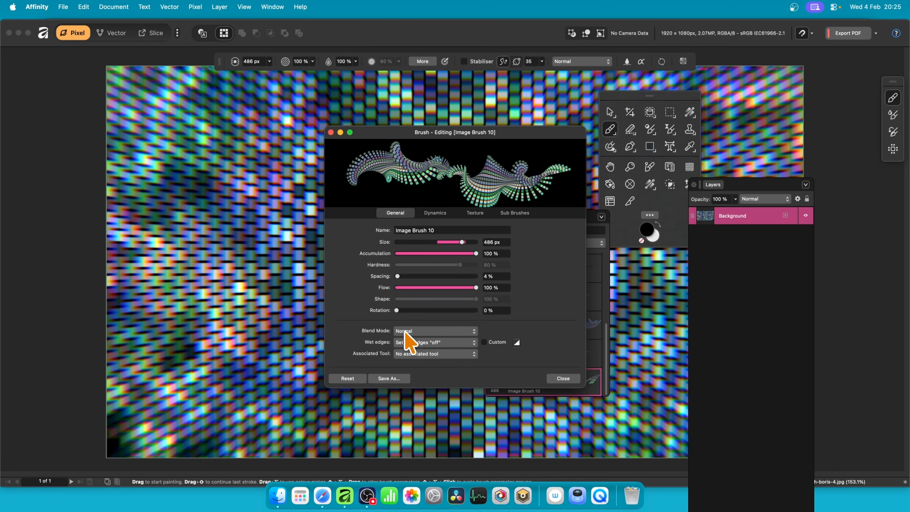
left_click(573, 379)
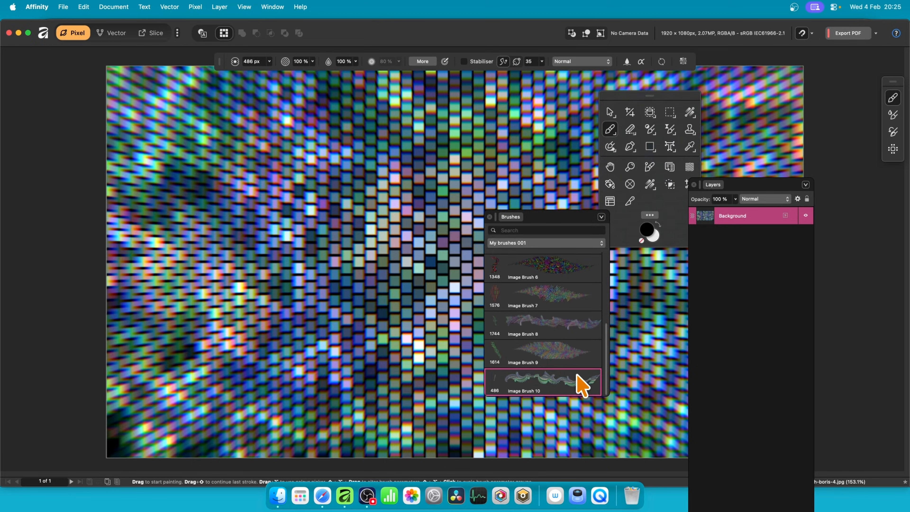
Try the adjusted Image Brush 10 with another test stroke on the image
mouse_move(244, 260)
left_mouse_down()
mouse_move(294, 243)
mouse_move(455, 267)
mouse_move(564, 198)
mouse_move(504, 185)
mouse_move(383, 222)
mouse_move(349, 287)
mouse_move(427, 206)
mouse_move(282, 131)
mouse_move(167, 145)
mouse_move(248, 213)
mouse_move(198, 132)
mouse_move(143, 179)
mouse_move(182, 102)
mouse_move(654, 106)
mouse_move(792, 94)
mouse_move(778, 72)
mouse_move(516, 268)
mouse_move(354, 370)
mouse_move(304, 321)
mouse_move(305, 443)
mouse_move(126, 370)
mouse_move(201, 284)
mouse_move(218, 480)
mouse_move(497, 473)
mouse_move(695, 453)
mouse_move(666, 457)
mouse_move(682, 272)
mouse_move(797, 134)
mouse_move(737, 269)
mouse_move(671, 340)
mouse_move(699, 350)
mouse_move(483, 338)
mouse_move(401, 360)
mouse_move(217, 200)
mouse_move(287, 128)
mouse_move(344, 92)
mouse_move(63, 134)
mouse_move(416, 279)
mouse_move(370, 378)
mouse_move(154, 247)
mouse_move(380, 132)
mouse_move(716, 227)
mouse_move(769, 323)
mouse_move(669, 36)
mouse_move(773, 393)
mouse_move(636, 433)
mouse_move(483, 424)
mouse_move(398, 352)
mouse_move(102, 169)
mouse_move(243, 113)
mouse_move(255, 54)
mouse_move(155, 108)
mouse_move(361, 306)
mouse_move(353, 367)
mouse_move(298, 264)
mouse_move(202, 272)
mouse_move(315, 159)
left_mouse_up()
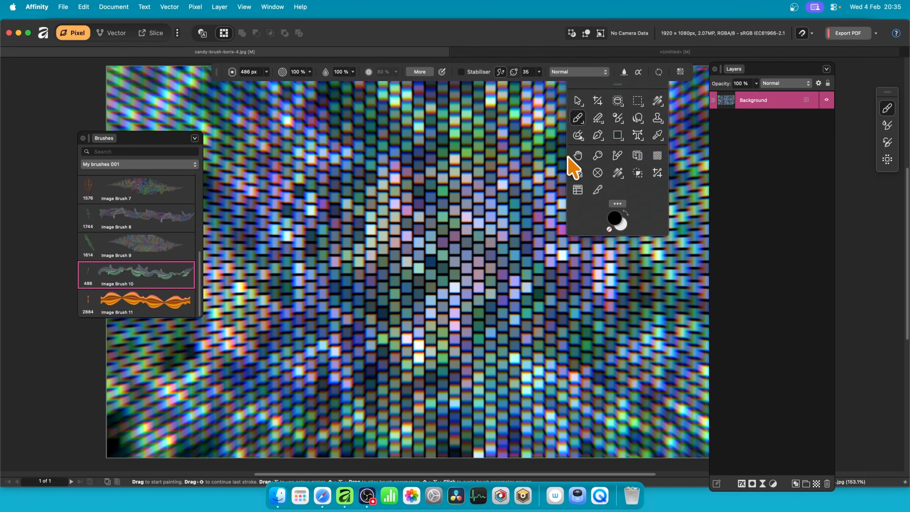
left_click_drag(446, 176, 439, 204)
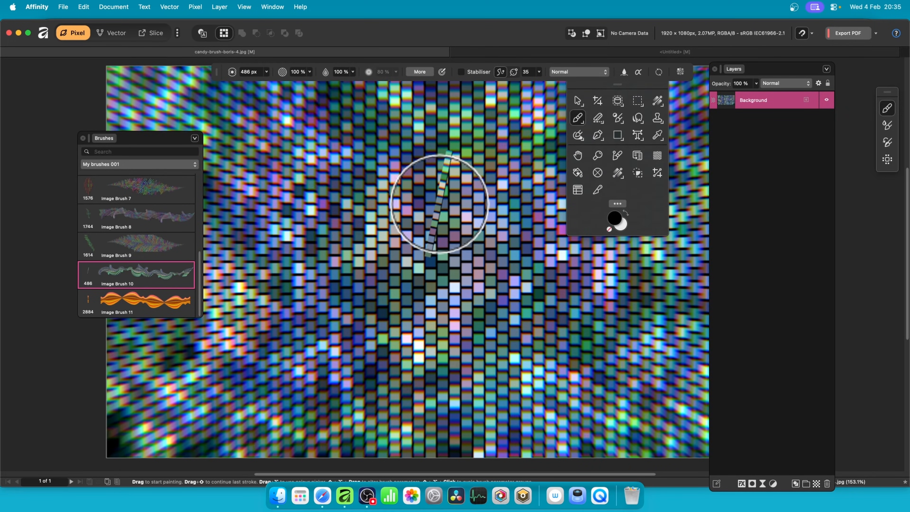
Create a new A4 document of 210 × 297 mm at 300 DPI and switch it to Pixel editing
left_click(63, 7)
left_click(65, 23)
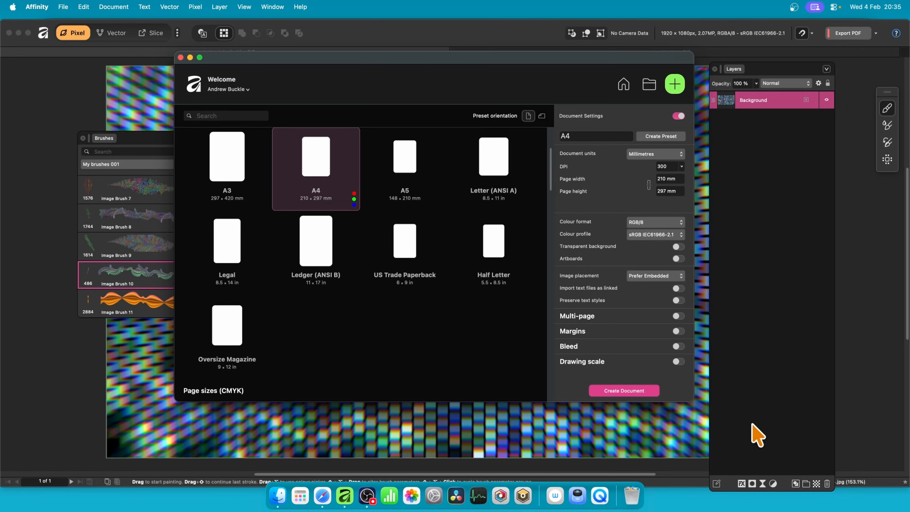
left_click(631, 393)
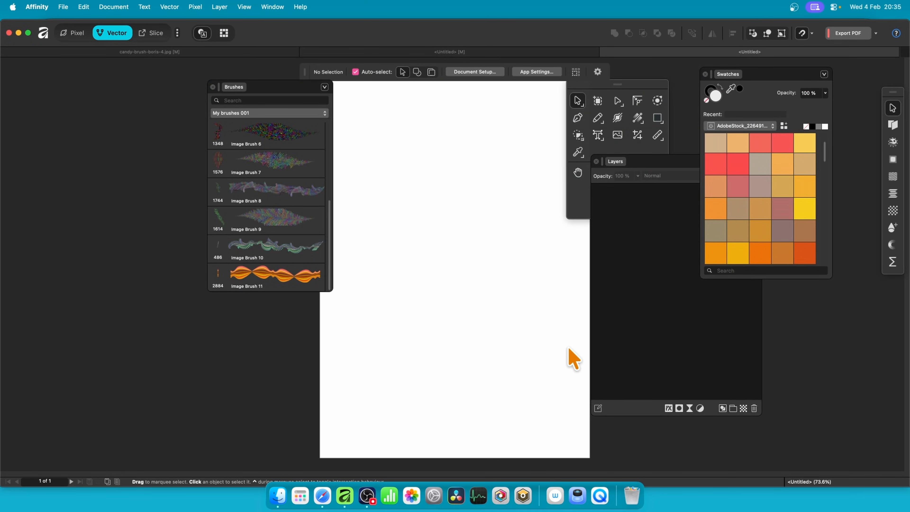
left_click_drag(639, 91, 550, 124)
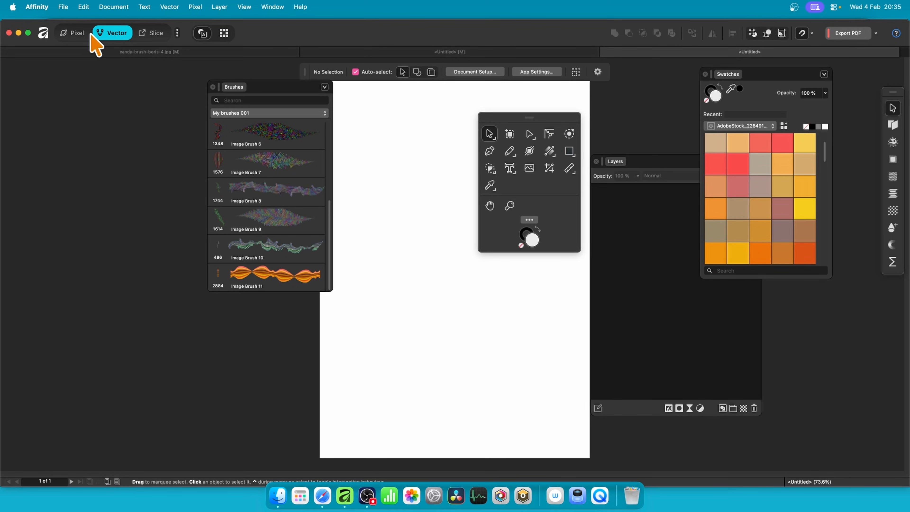
left_click(76, 36)
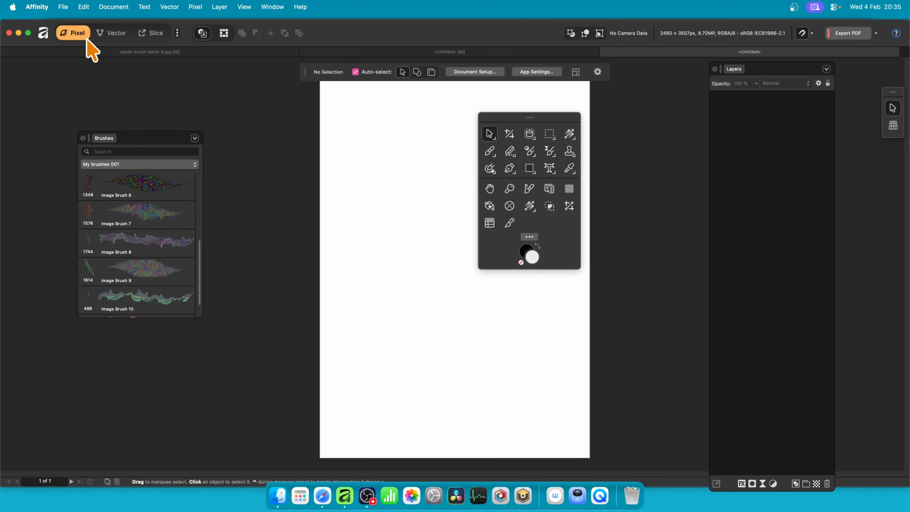
left_click_drag(554, 121, 639, 114)
Draw a near-square rectangle about 25 mm across in the upper left area of the page with the Rectangle Tool
left_click(614, 161)
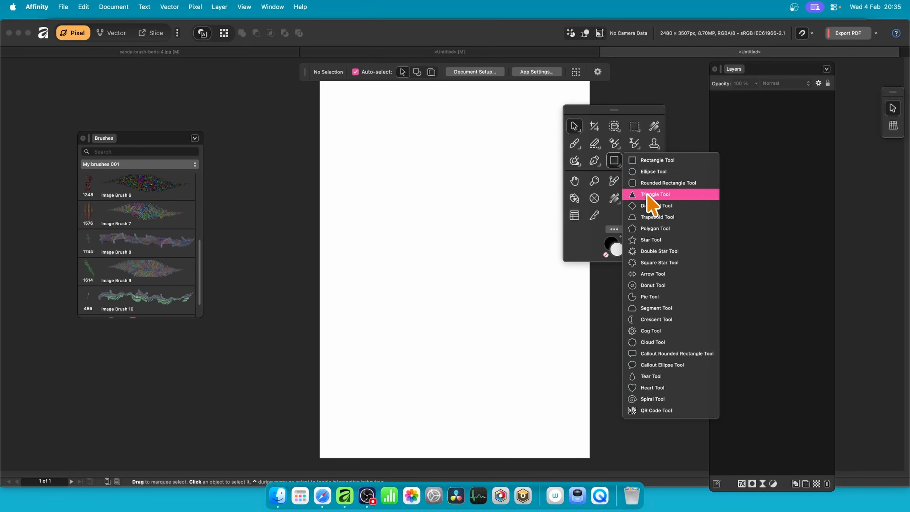
left_click(660, 161)
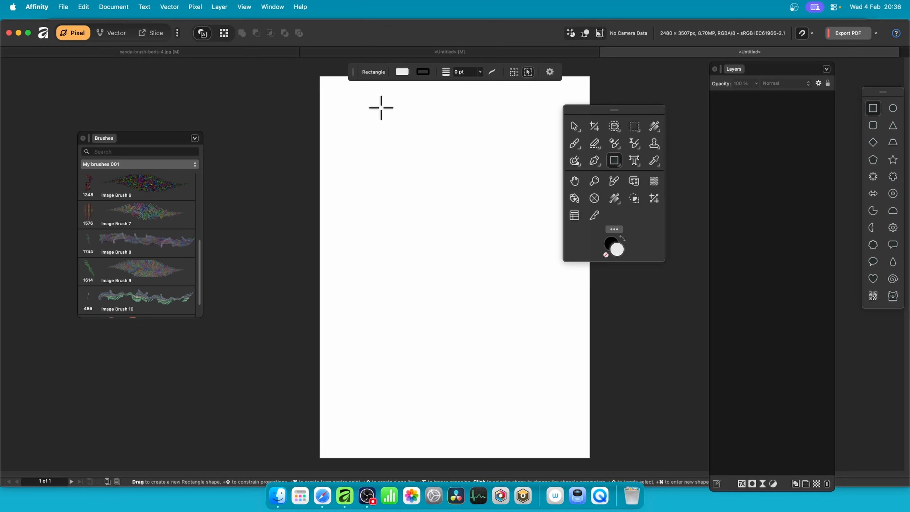
left_click_drag(381, 107, 412, 136)
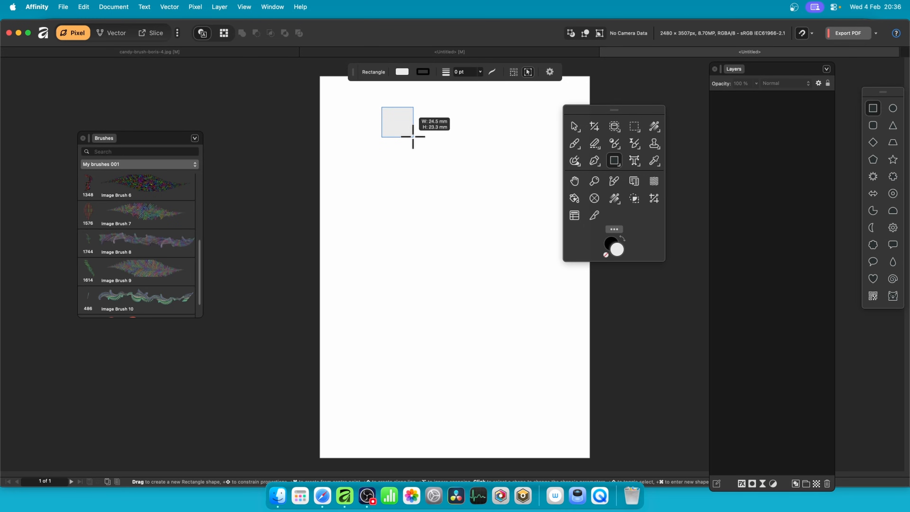
left_click_drag(413, 137, 416, 140)
Duplicate the rectangle downward into a vertical column of eight touching rectangles and select them all
key("Down")
key("Down")
key("Down")
key("Down")
key("Down")
key("Down")
key("Down")
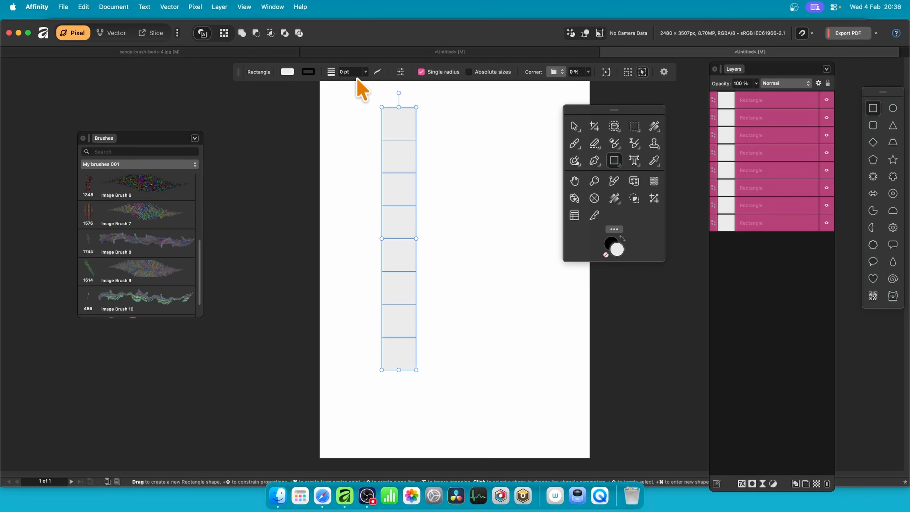
Give all eight rectangles a 7.5 pt black stroke and select only the bottom rectangle
left_click(365, 72)
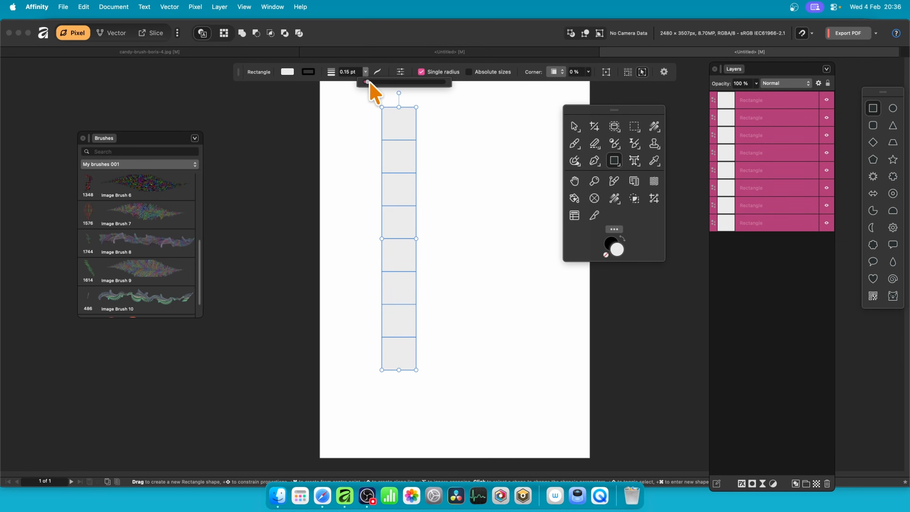
left_click_drag(371, 82, 395, 83)
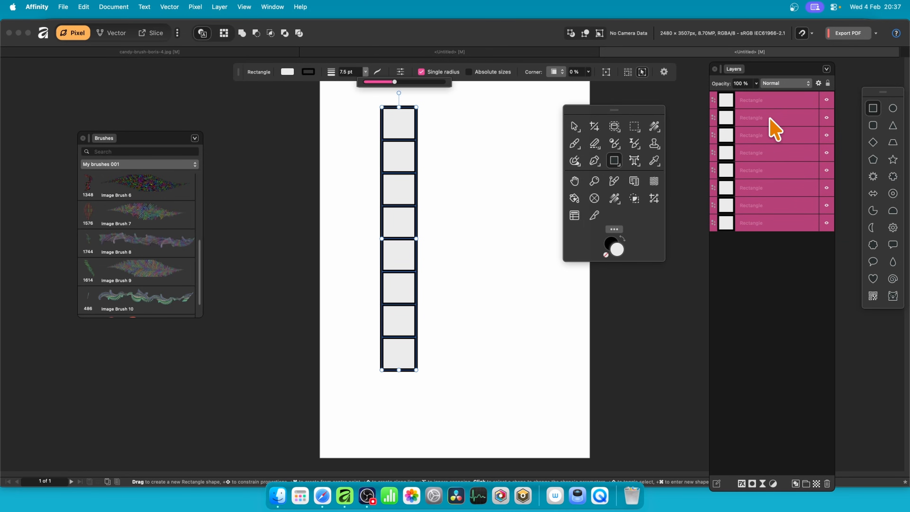
left_click(767, 105)
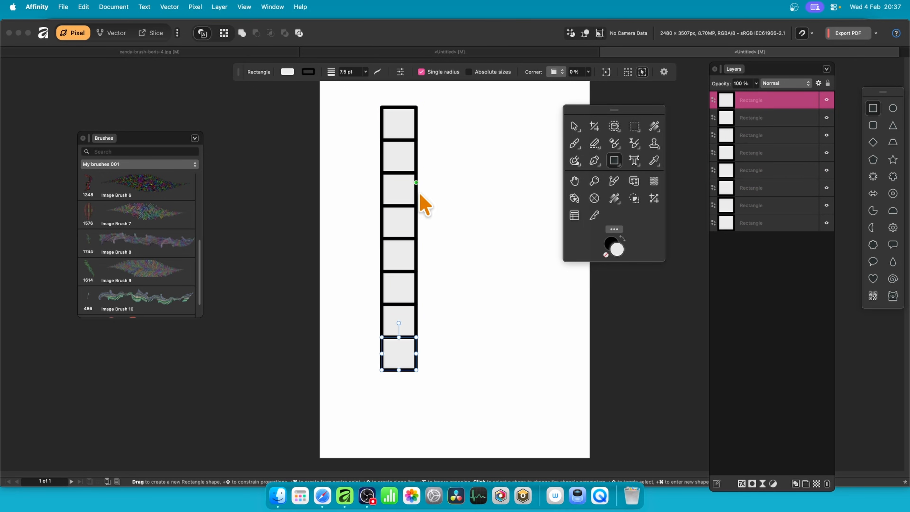
Select the topmost rectangle of the column and show the Colours palette in Swatches beside the page
left_click(574, 126)
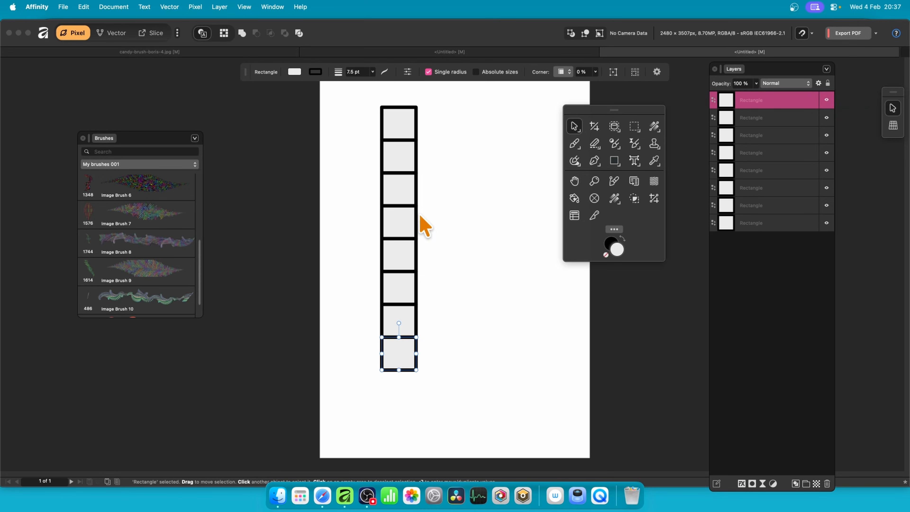
left_click(401, 129)
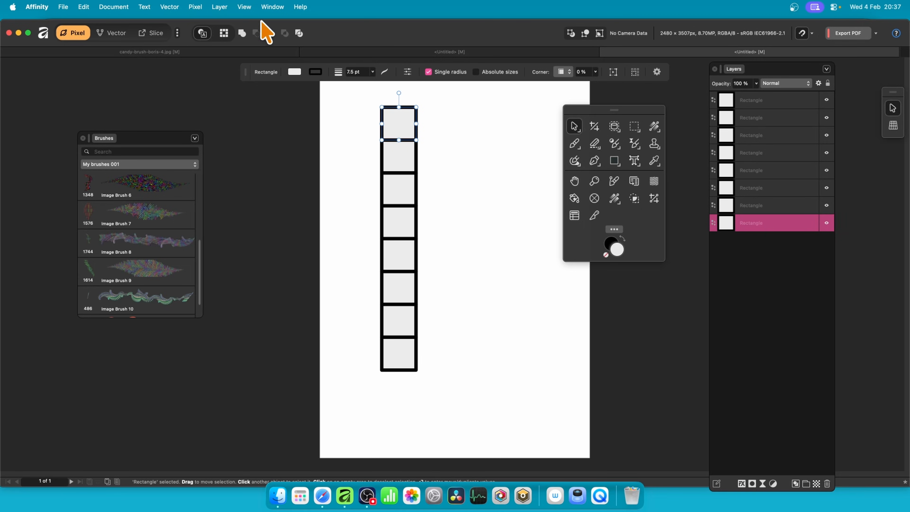
left_click(272, 7)
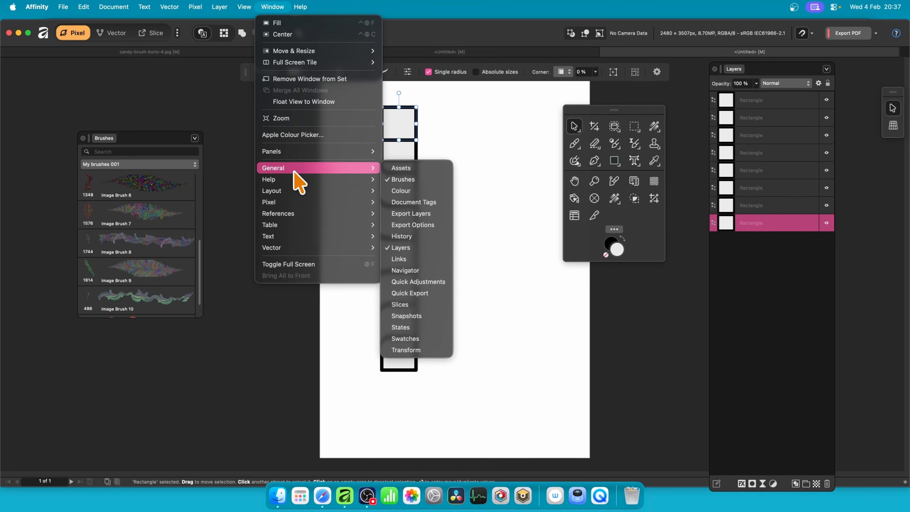
left_click(426, 336)
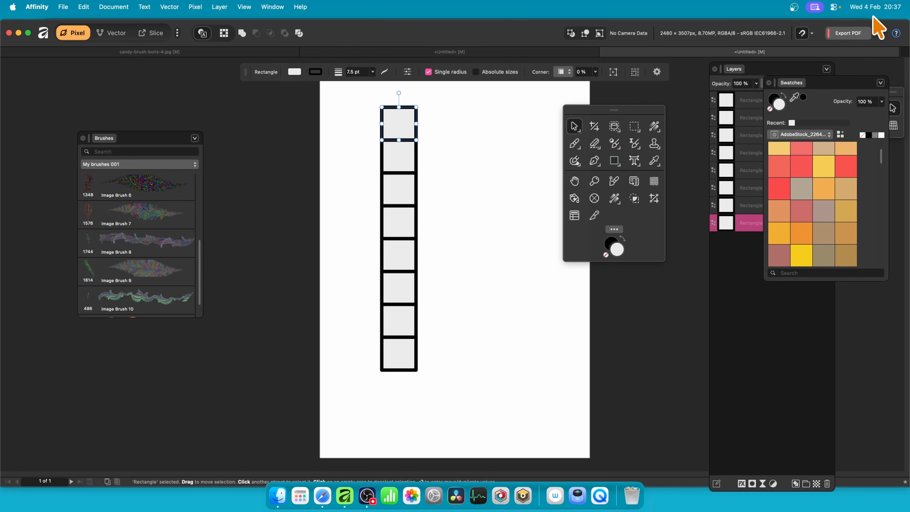
left_click_drag(839, 95, 566, 142)
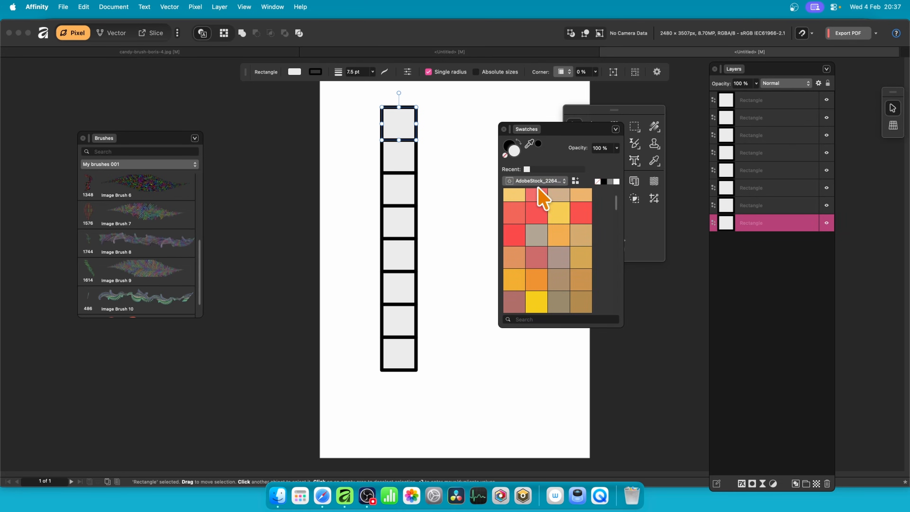
left_click(537, 181)
left_click(542, 203)
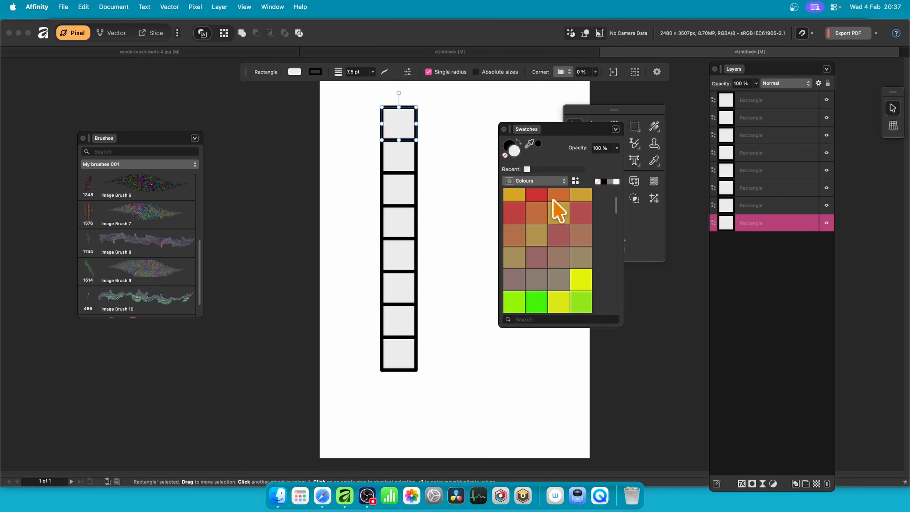
Fill the first rectangle from the top with bright green and the second with muted grey-green
scroll(563, 251, "down", 5)
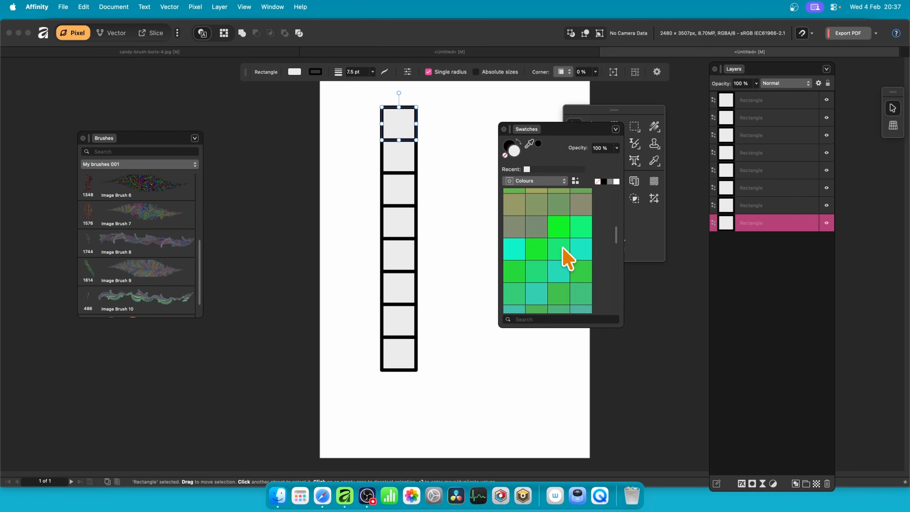
scroll(568, 258, "up", 2)
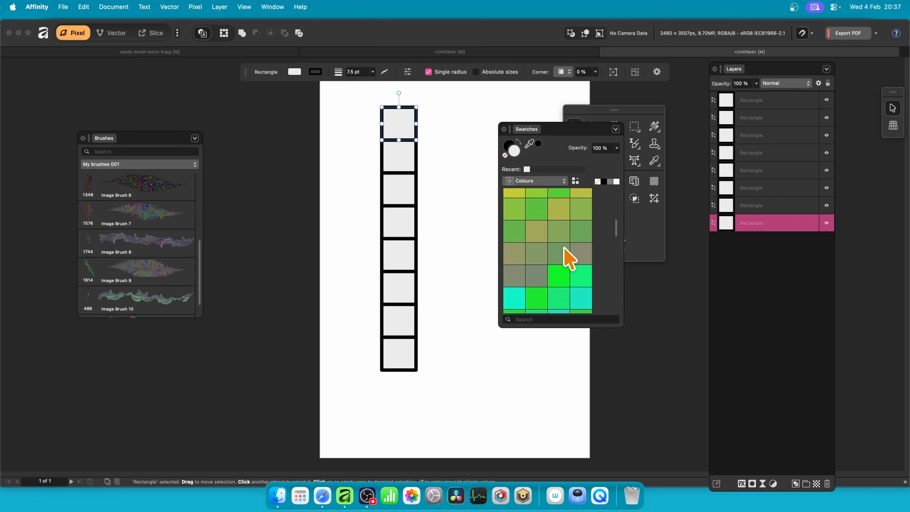
left_click(538, 211)
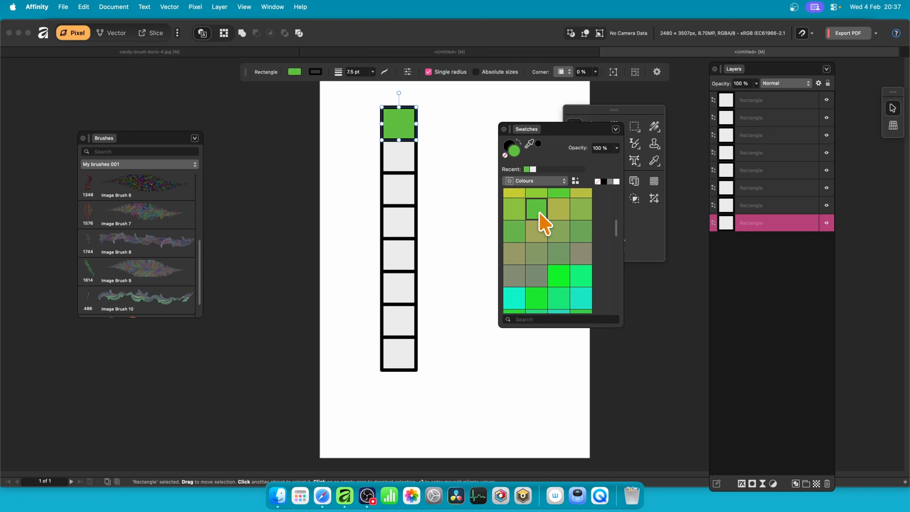
left_click(391, 153)
left_click(558, 254)
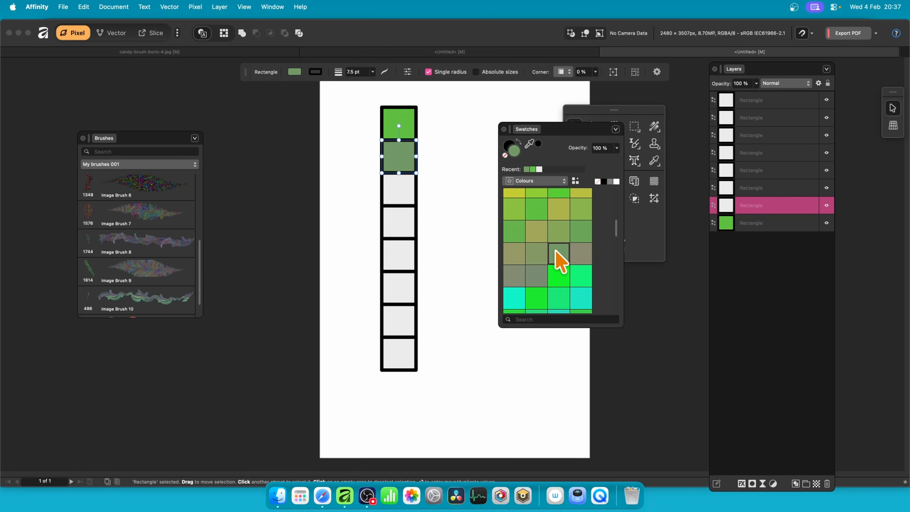
Fill the third rectangle with violet-blue and the fourth with steel blue from the Colours palette
left_click(389, 195)
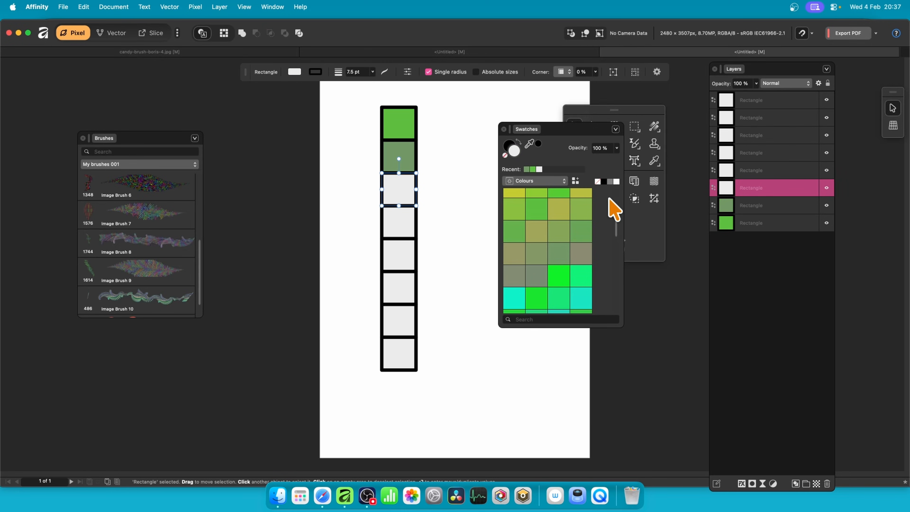
left_click_drag(617, 238, 622, 270)
scroll(623, 272, "down", 3)
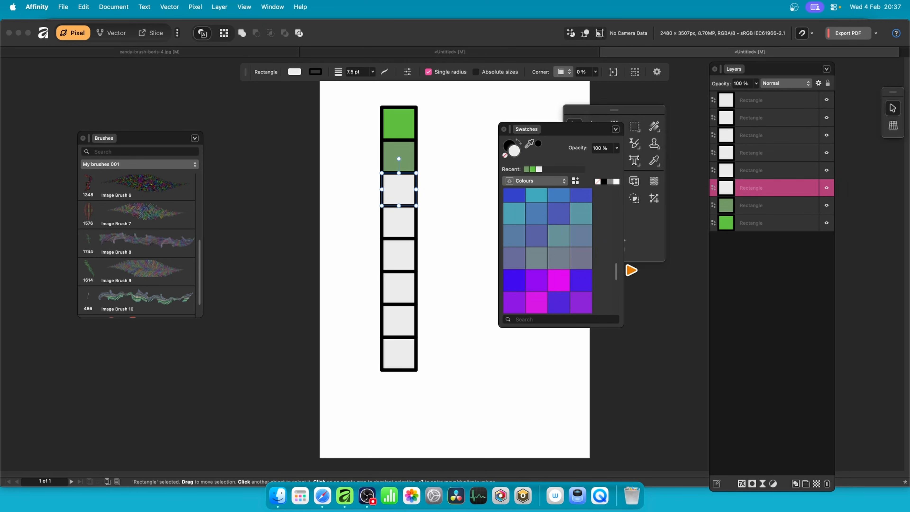
left_click(561, 213)
left_click(406, 220)
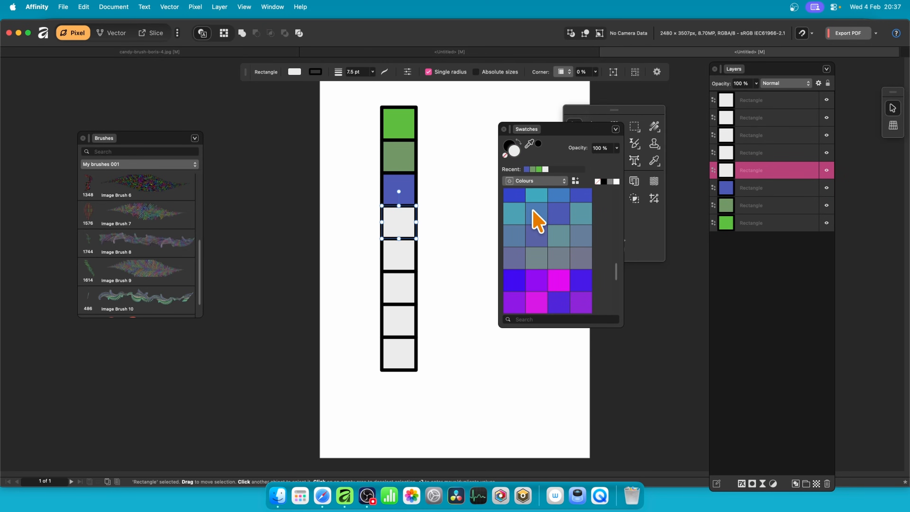
left_click(534, 219)
Fill the fifth rectangle with sea green and the sixth with turquoise
left_click(402, 258)
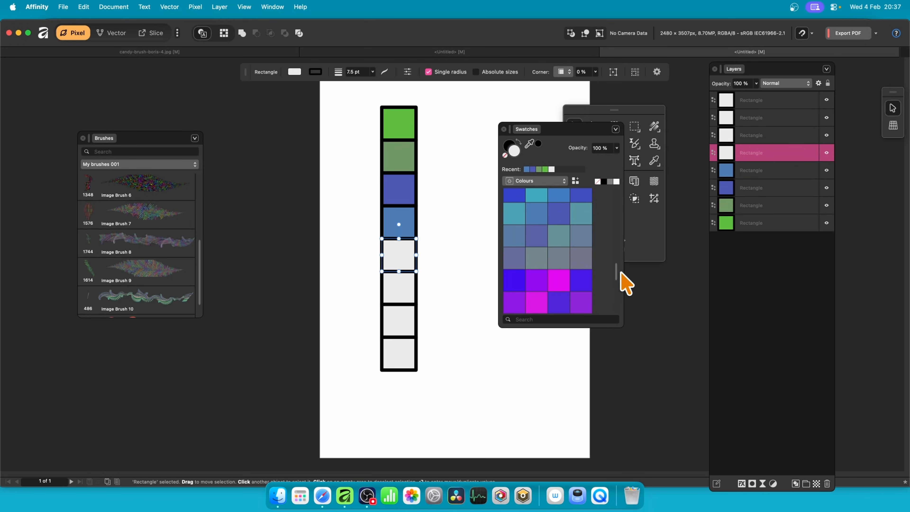
left_click_drag(616, 269, 610, 250)
left_click(531, 216)
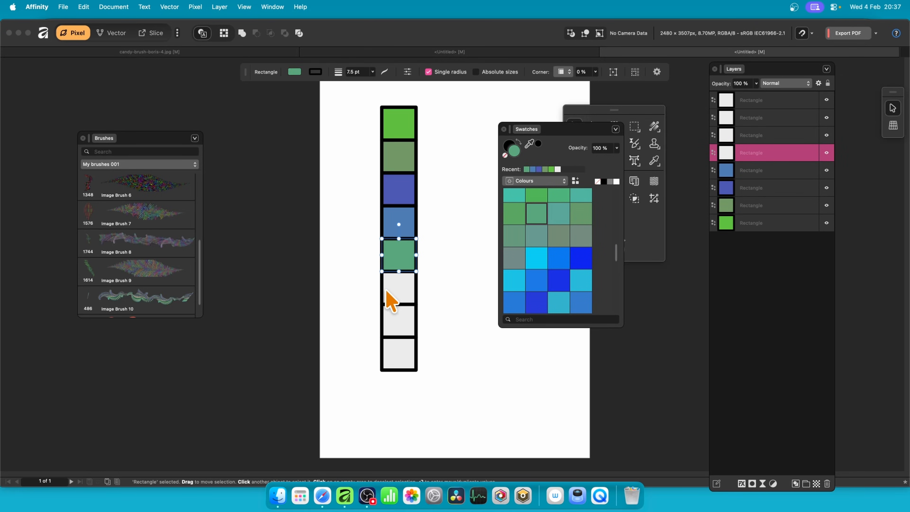
left_click(398, 287)
left_click(514, 196)
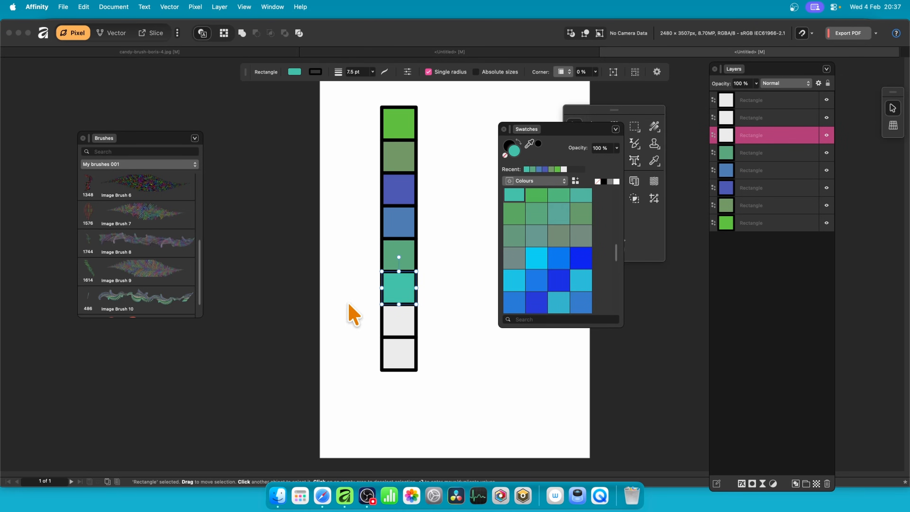
Fill the seventh rectangle with bright cyan and the bottom one with deep blue
left_click(402, 321)
left_click(514, 279)
left_click(396, 360)
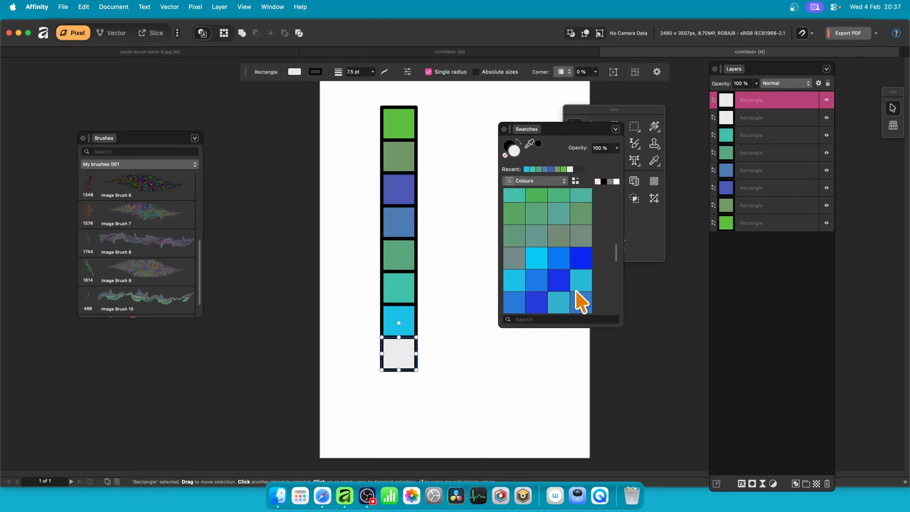
left_click(565, 303)
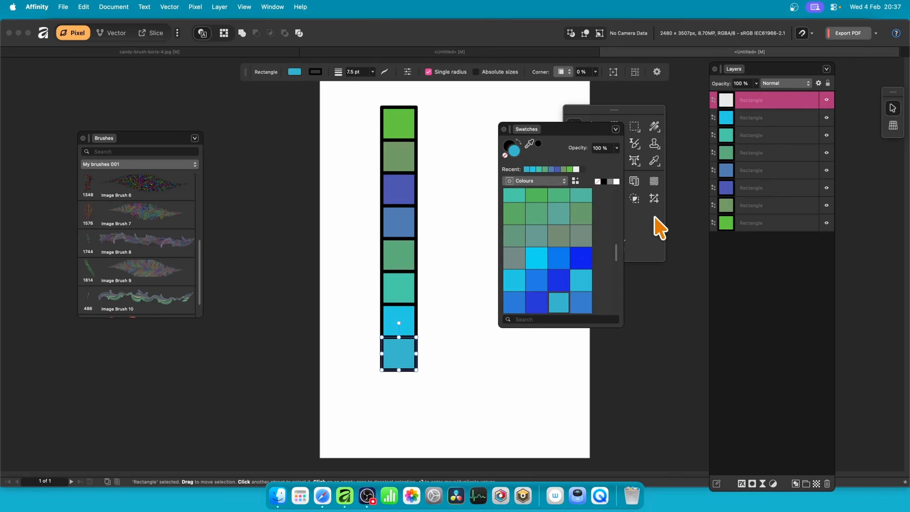
left_click(556, 283)
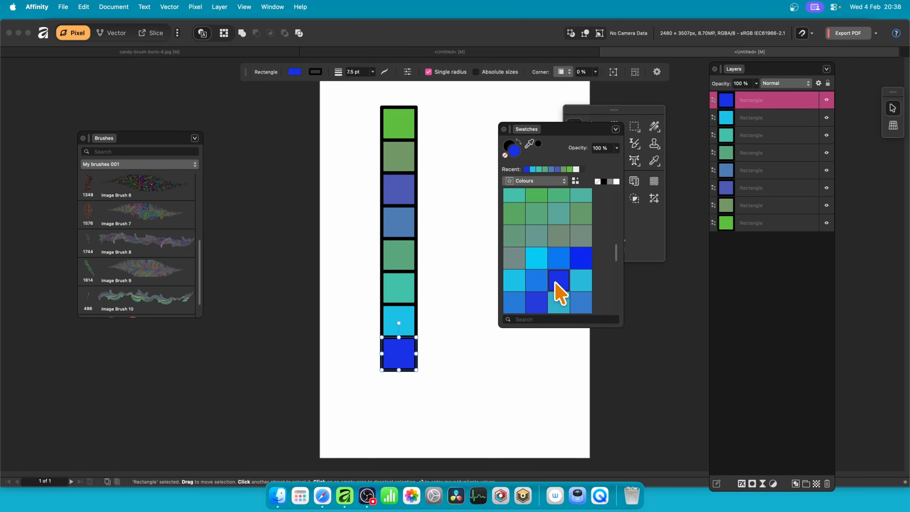
Select all eight coloured rectangles, group them, and rasterise the group into a single pixel layer
key("v")
left_click_drag(364, 92, 463, 405)
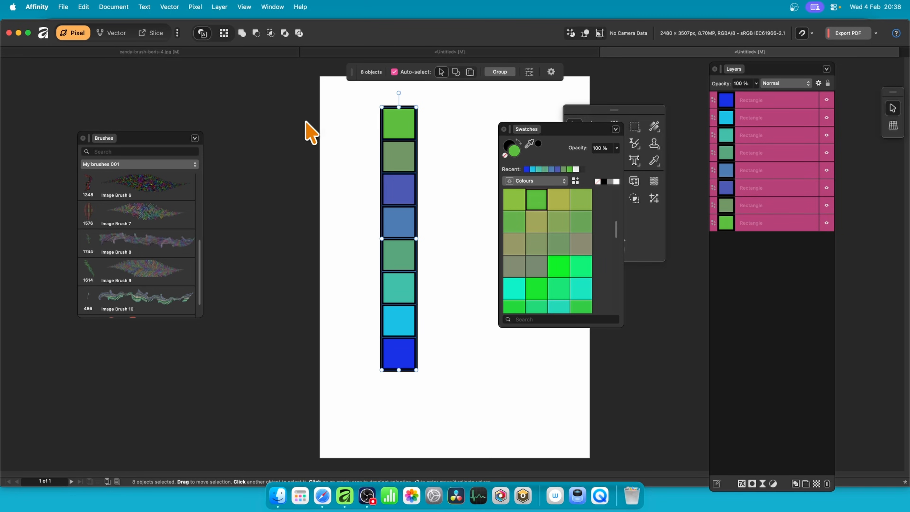
right_click(755, 102)
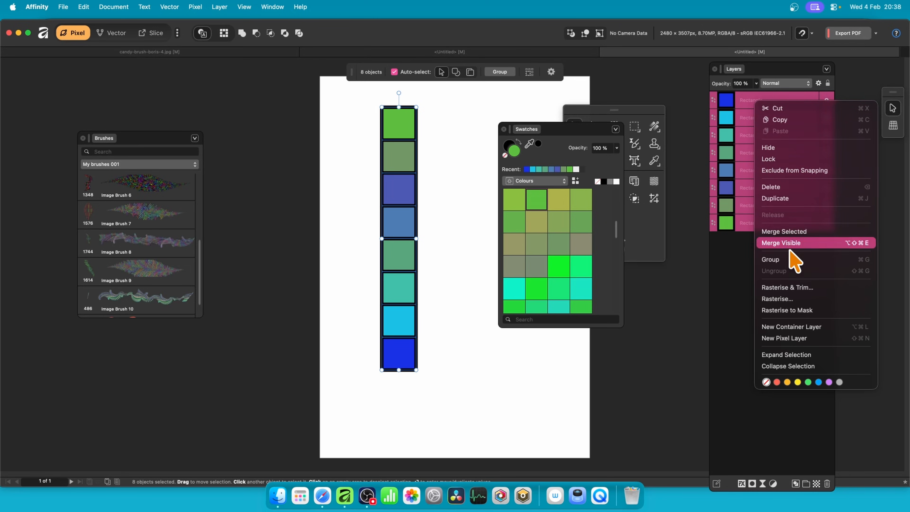
left_click(779, 263)
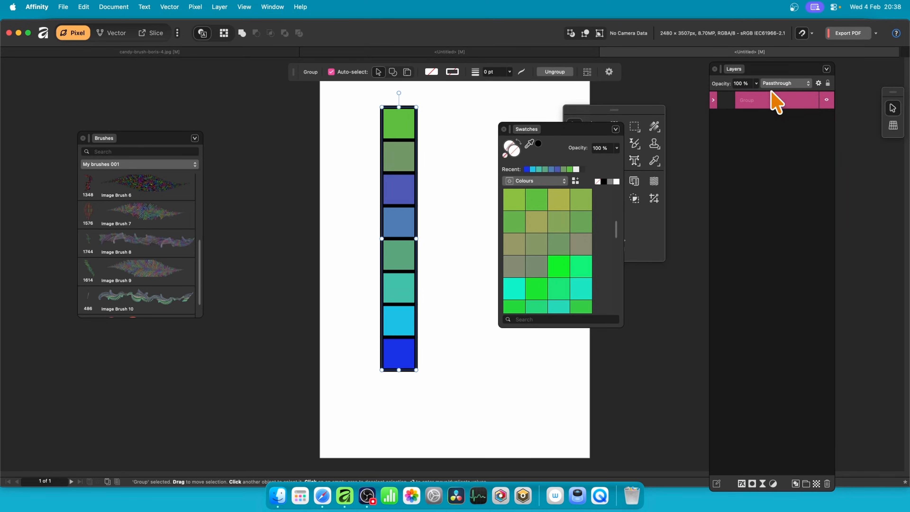
right_click(752, 104)
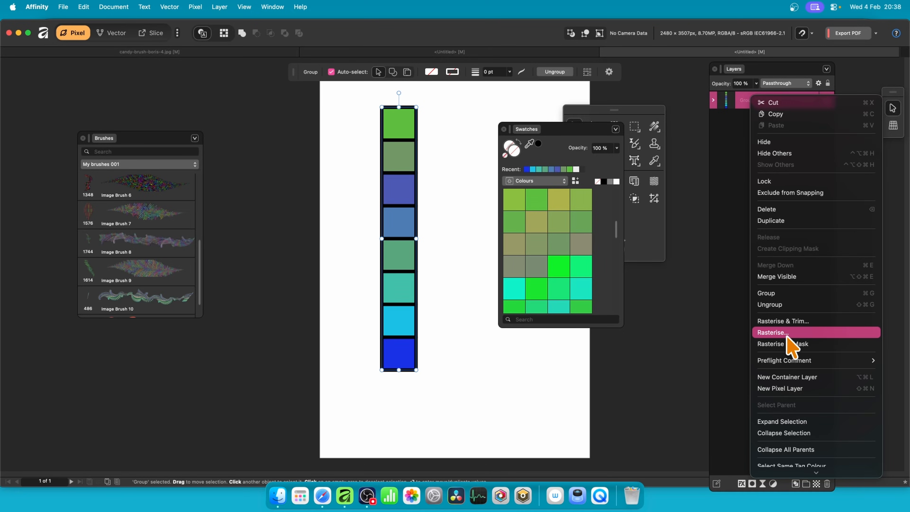
left_click(774, 332)
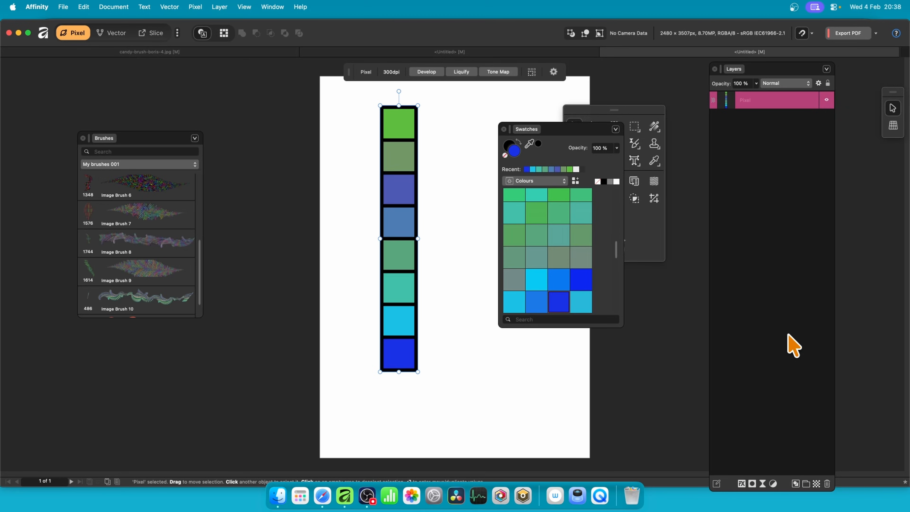
Apply a Motion Blur filter to the rasterised column with a 30.8 px radius and 90° rotation
left_click(195, 7)
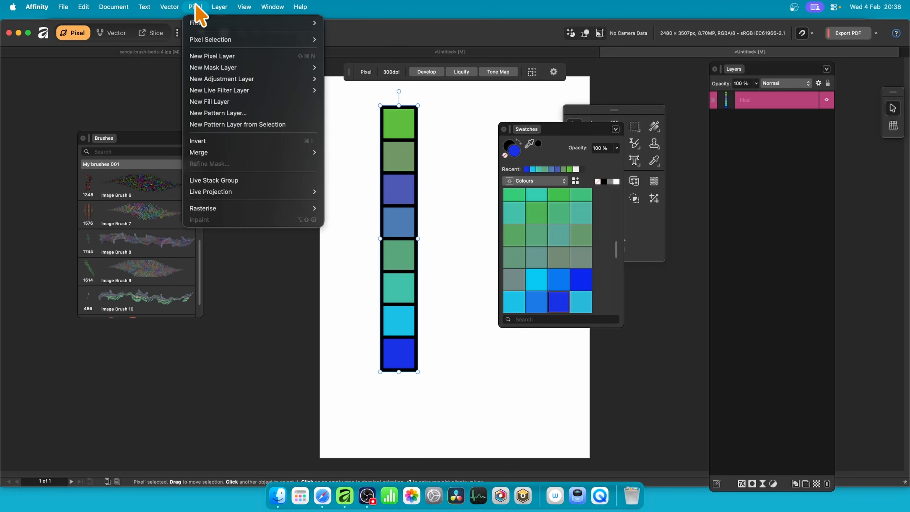
mouse_move(200, 23)
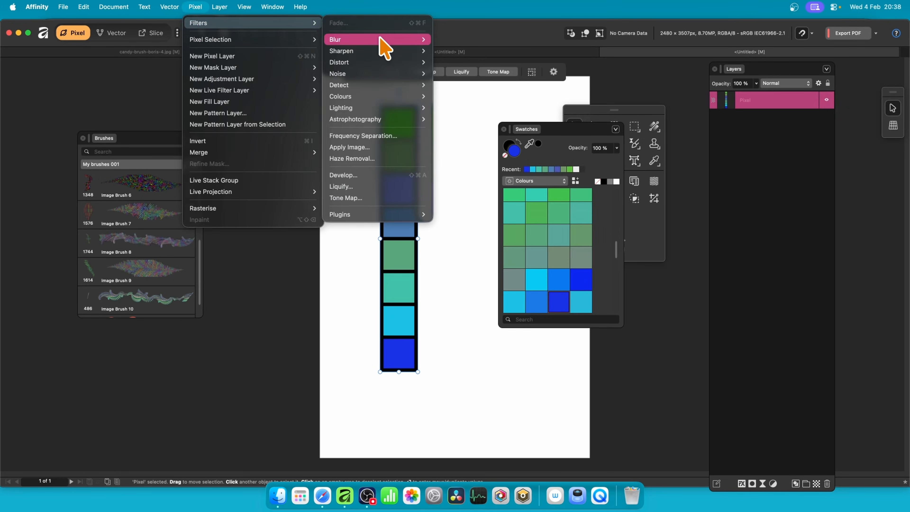
mouse_move(381, 39)
left_click(467, 101)
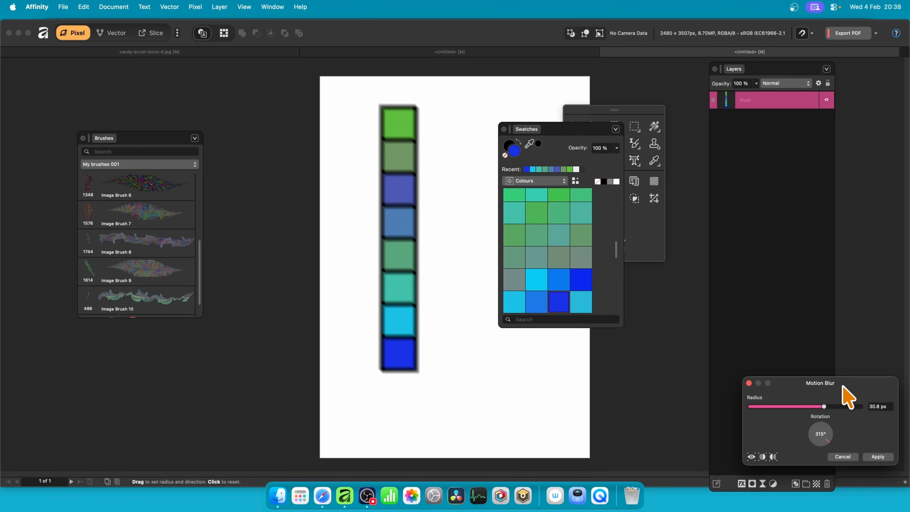
left_click_drag(843, 385, 567, 172)
left_click_drag(550, 230, 544, 190)
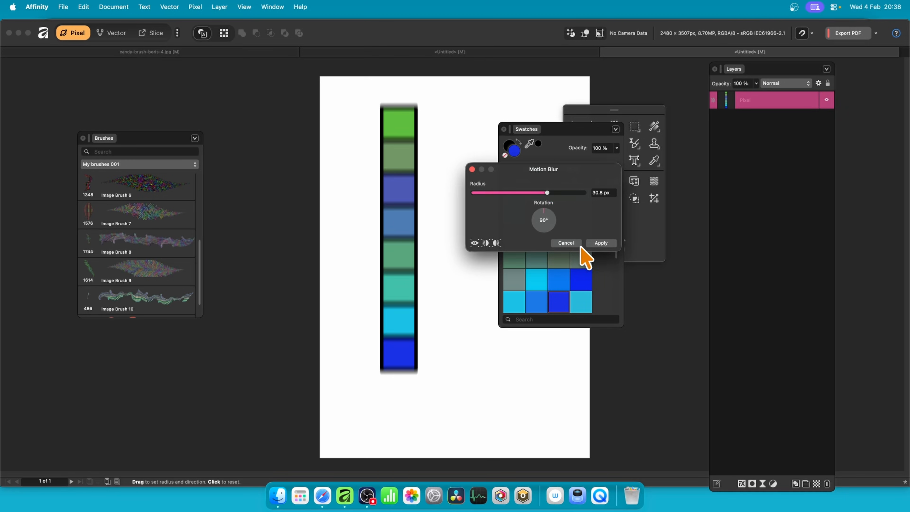
left_click(606, 244)
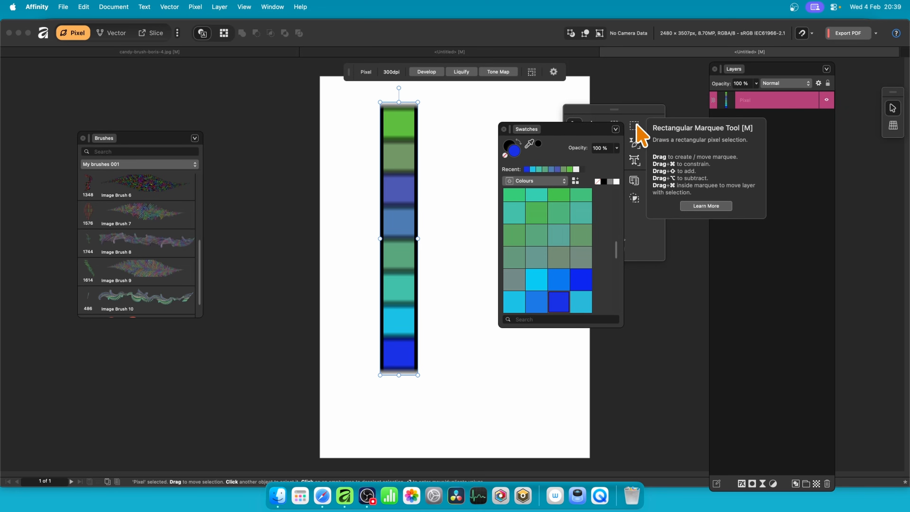
Review the dynamics settings of Image Brush 10 in the candy-brush-boris-4.jpg document, and return to the coloured column document
left_click(203, 53)
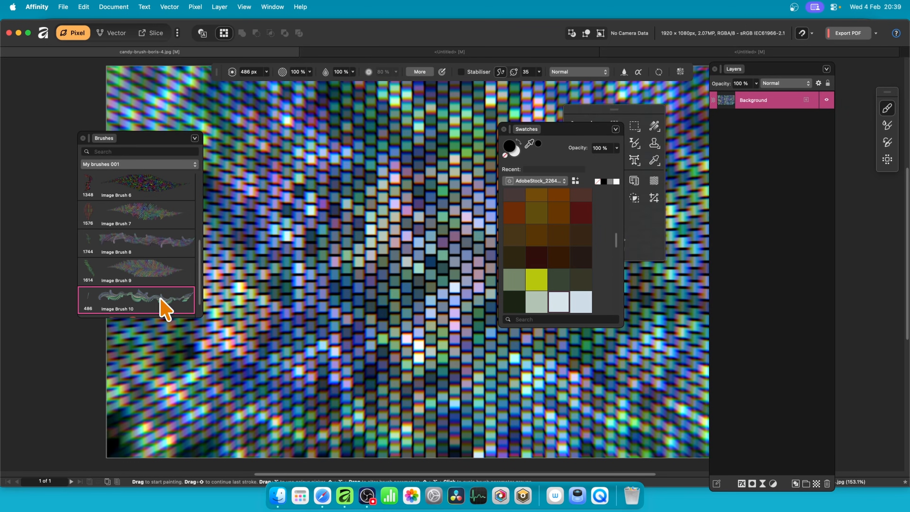
double_click(153, 306)
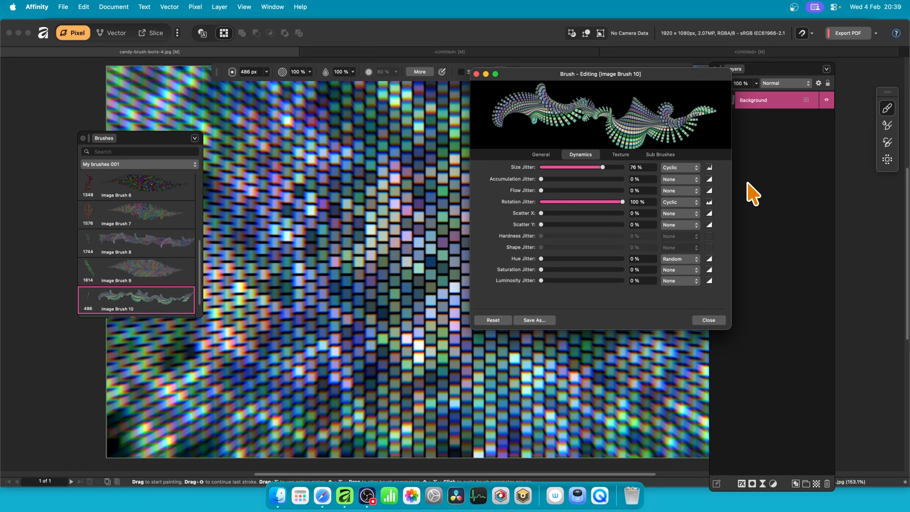
left_click(709, 320)
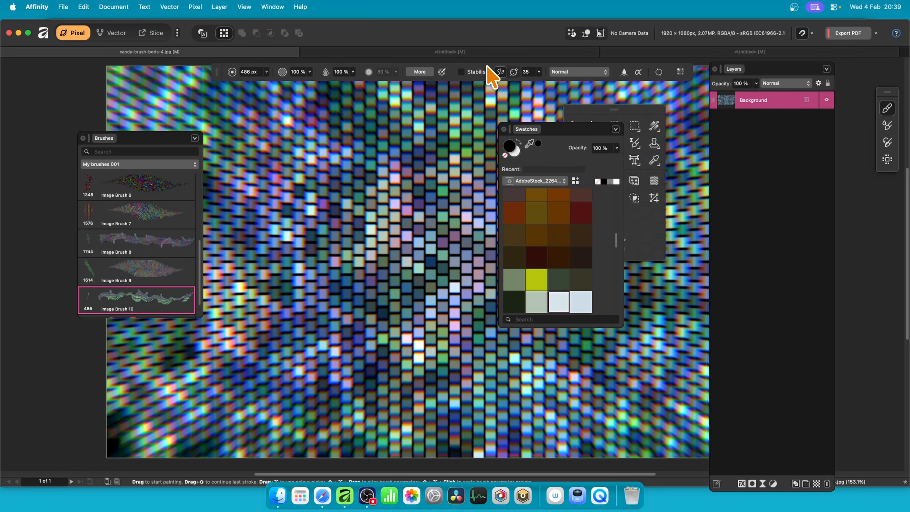
left_click(451, 52)
left_click(715, 53)
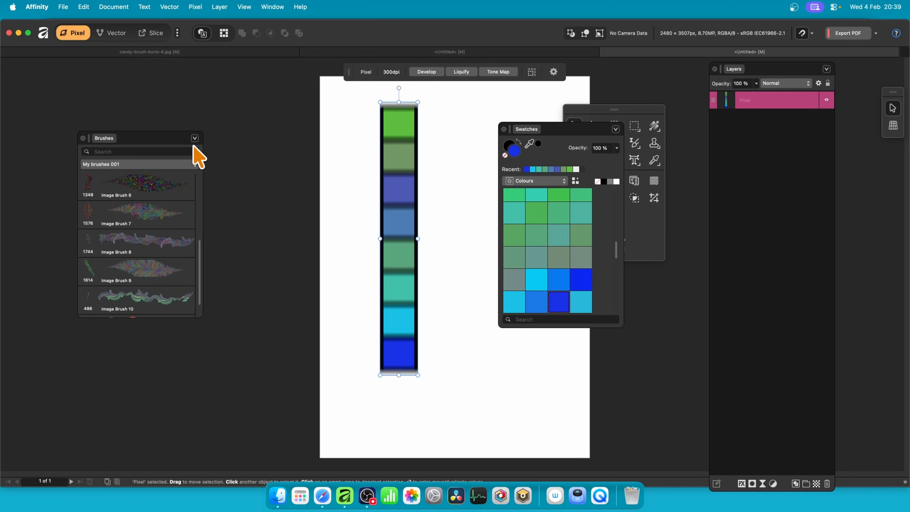
Select the blurred column with the Rectangular Marquee Tool, excluding its faded ends, and move the Brushes panel closer to the page
left_click(634, 125)
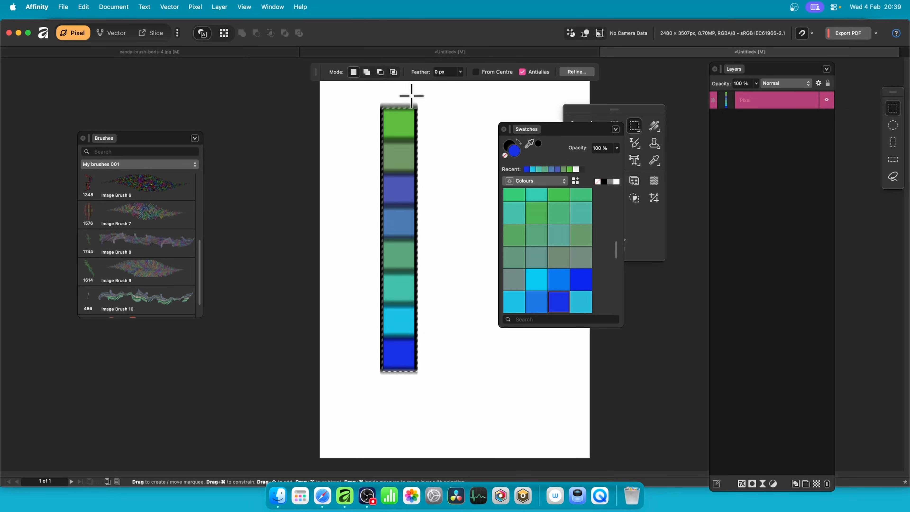
mouse_move(104, 138)
left_mouse_down()
mouse_move(164, 124)
mouse_move(172, 107)
mouse_move(155, 119)
left_mouse_up()
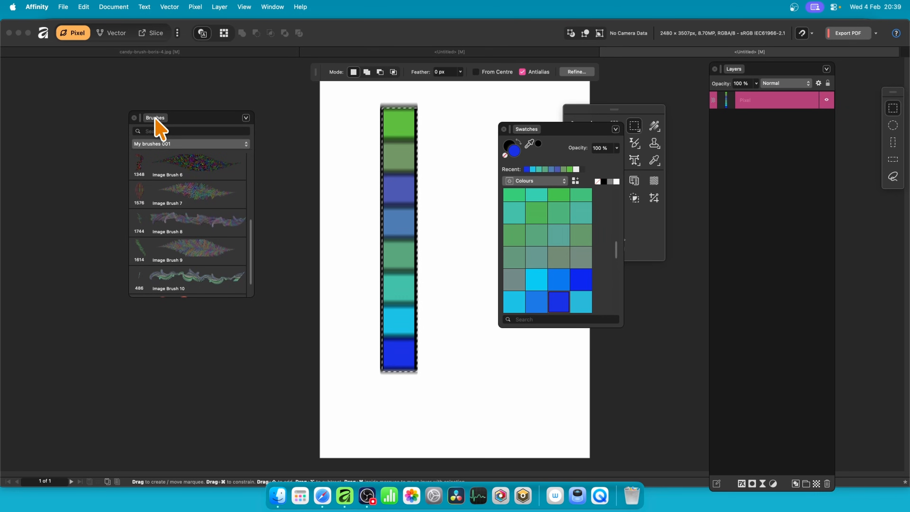
Create a new brush from the selected column in the My brushes 001 category and open it for editing
left_click(246, 118)
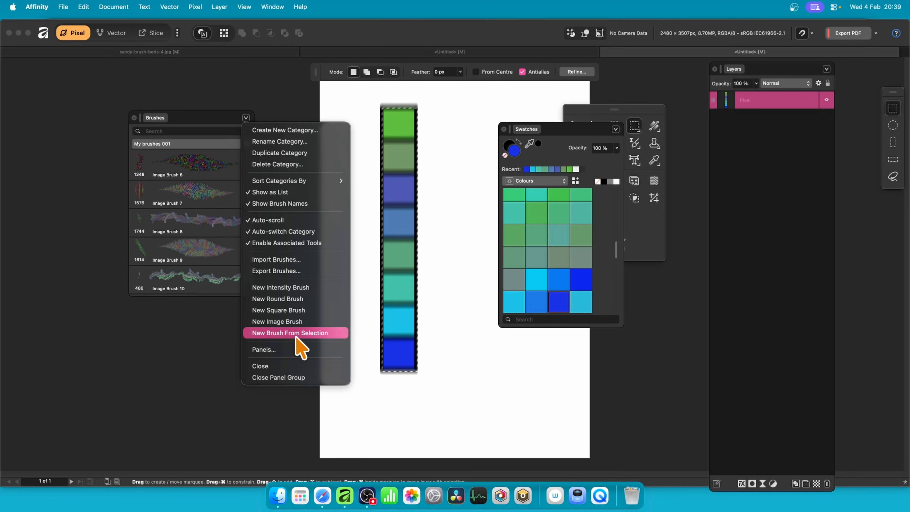
left_click(308, 334)
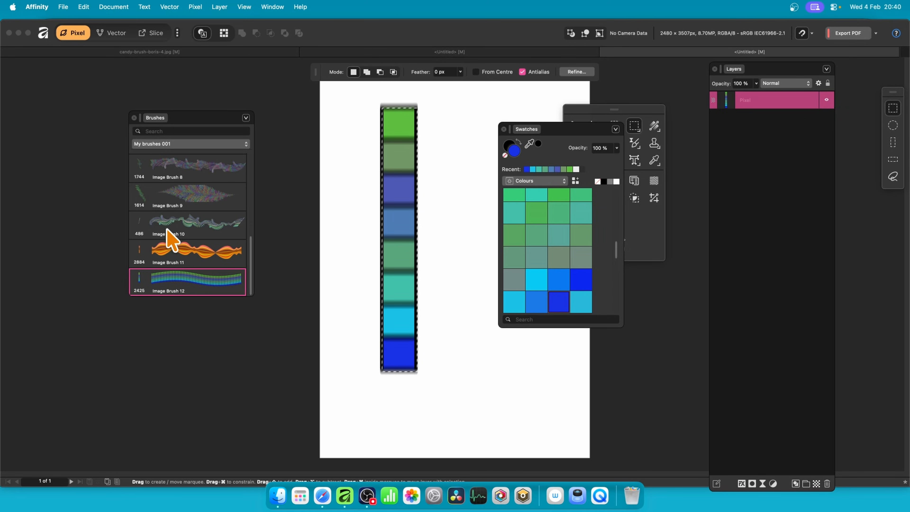
double_click(199, 287)
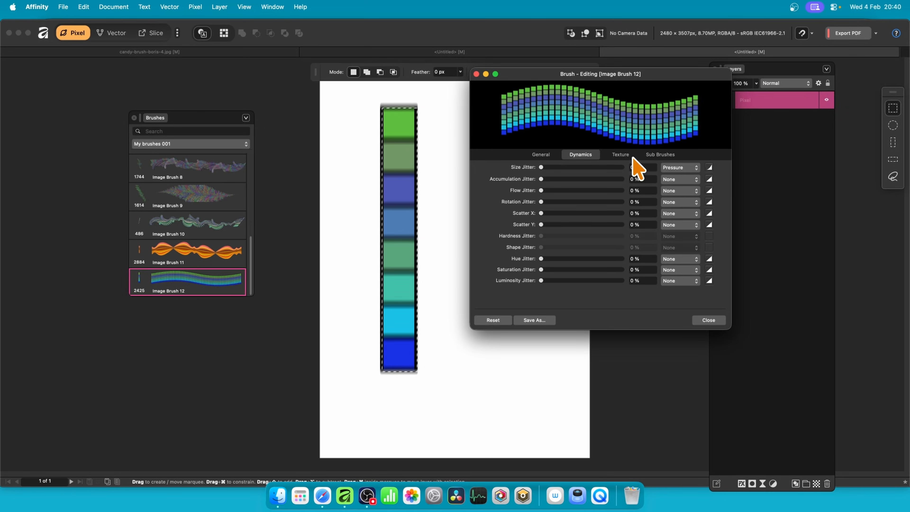
Set the new brush's size jitter controller to Cyclic and give it the S-curve standard profile
left_click(661, 155)
left_click(624, 157)
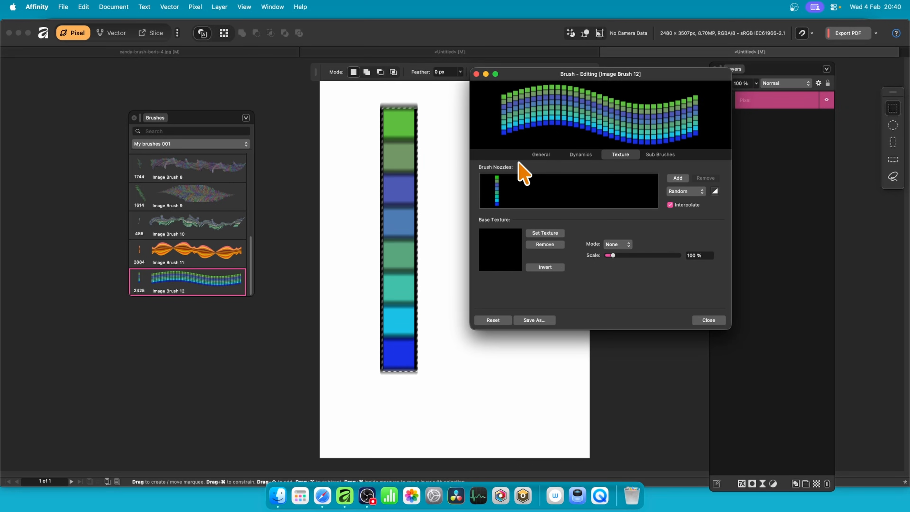
left_click(593, 154)
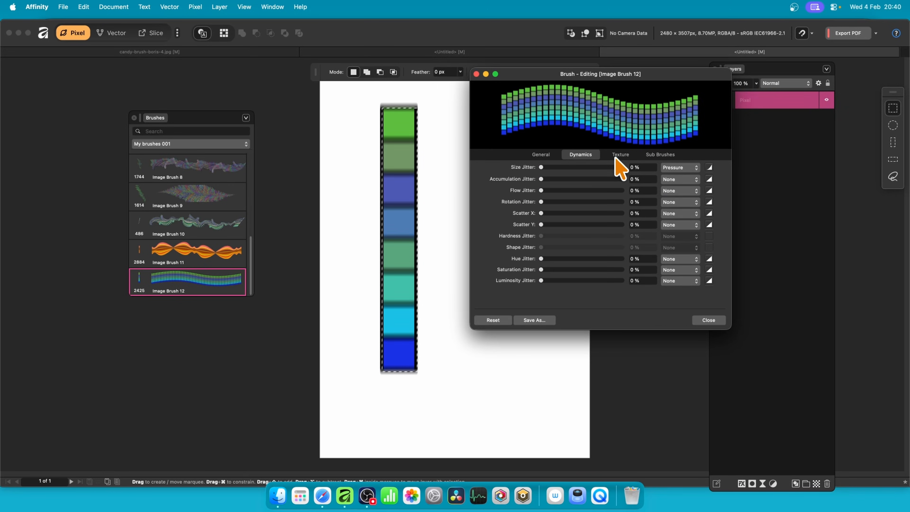
left_click(680, 169)
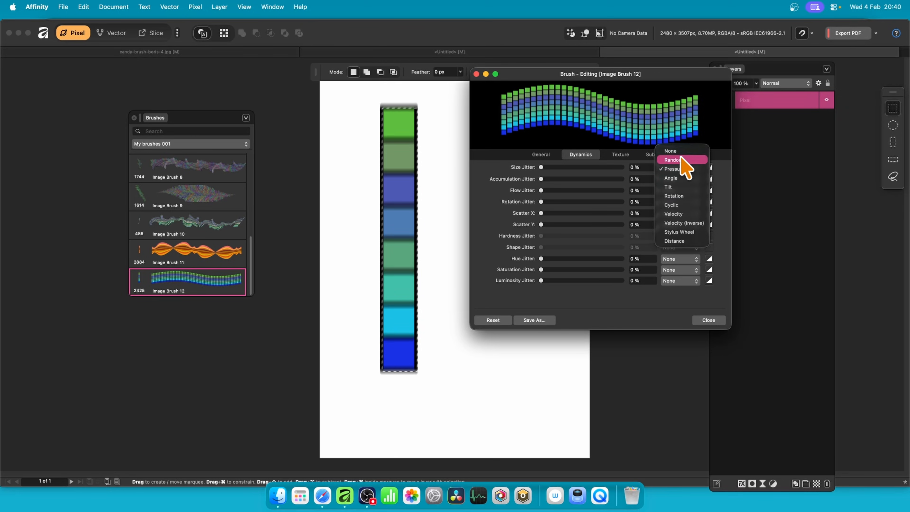
left_click(696, 204)
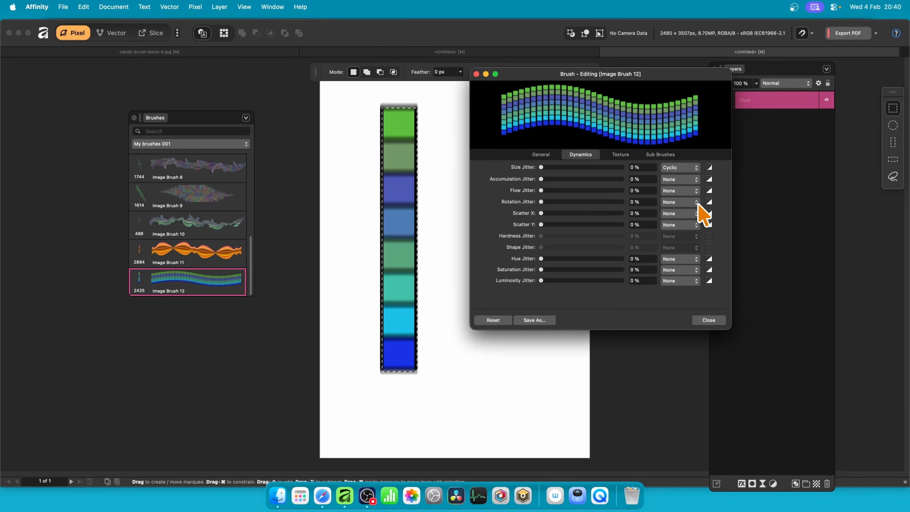
left_click(710, 167)
left_click_drag(738, 264, 766, 217)
left_click(738, 308)
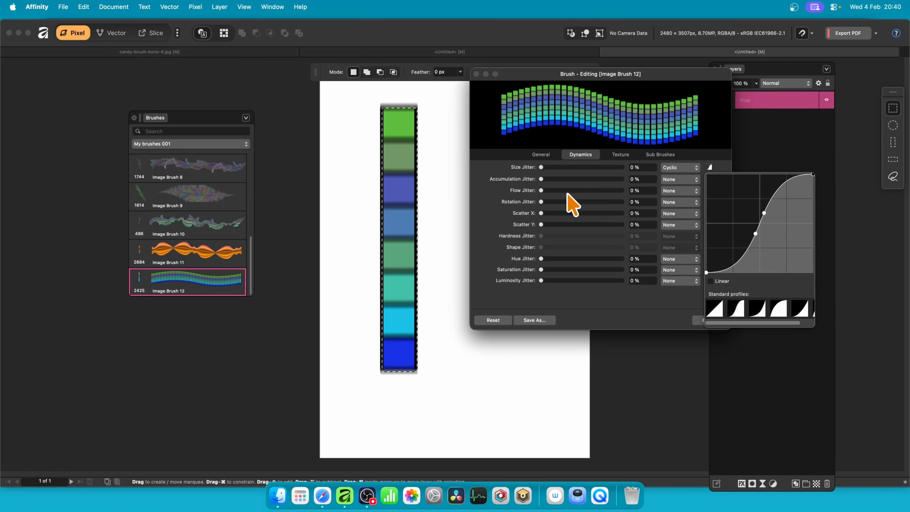
Set the brush's size jitter to 81% and its spacing to 4%
left_click(538, 154)
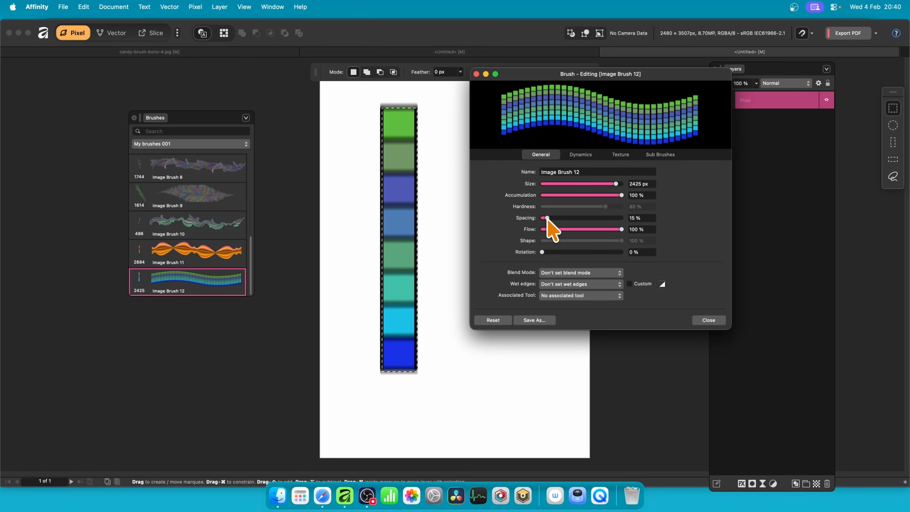
left_click_drag(547, 218, 542, 218)
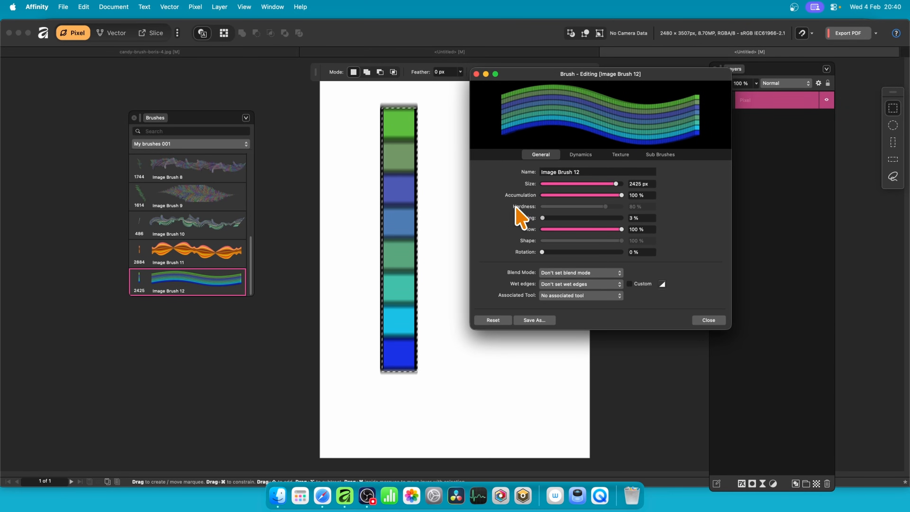
left_click_drag(542, 218, 543, 218)
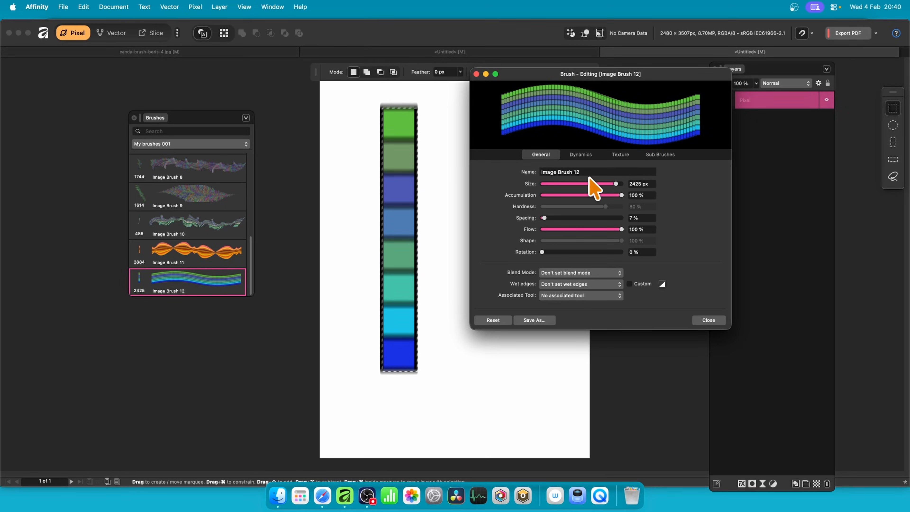
left_click(580, 157)
left_click_drag(541, 167, 612, 171)
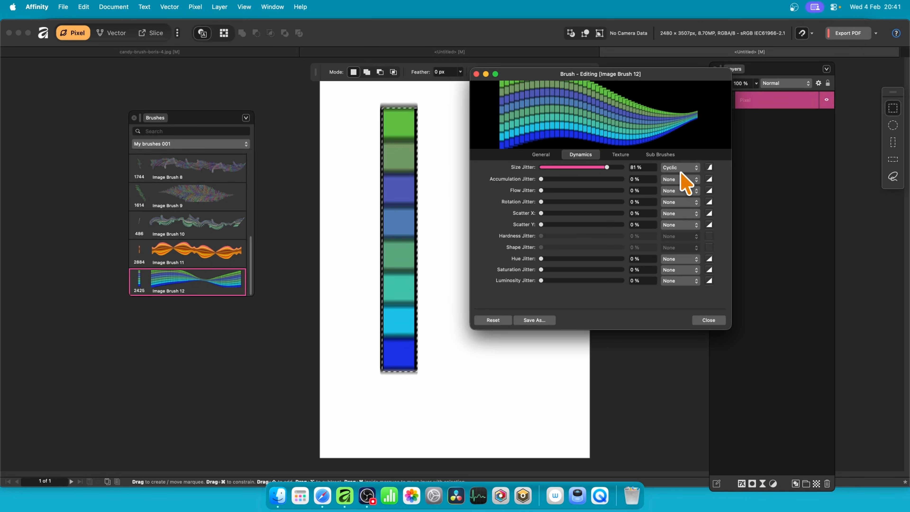
left_click(541, 154)
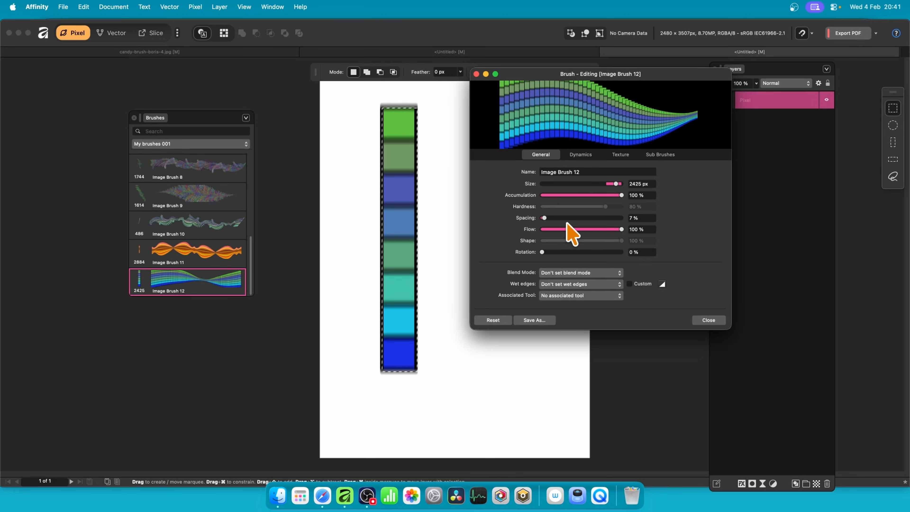
left_click_drag(543, 219, 542, 218)
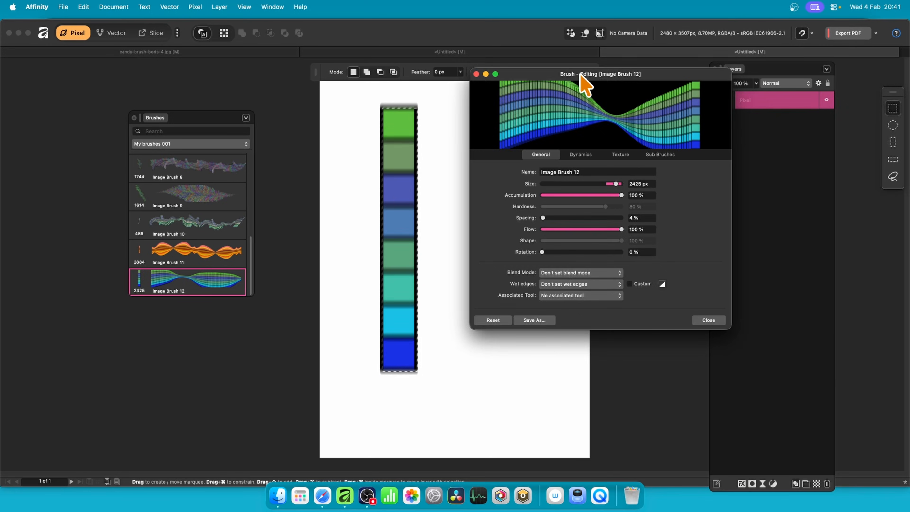
Move the brush editor off the page, closing the Swatches panel as well, and deselect the pixel selection
left_click_drag(583, 74, 747, 104)
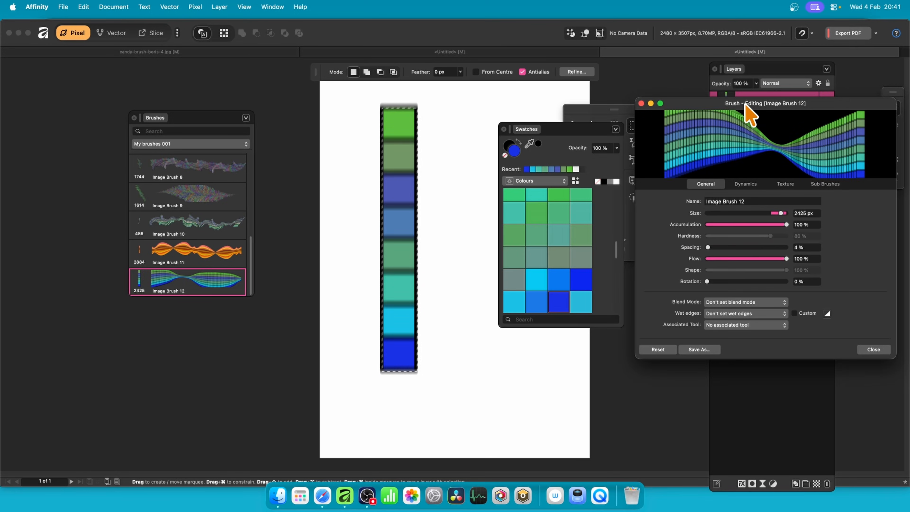
left_click(504, 129)
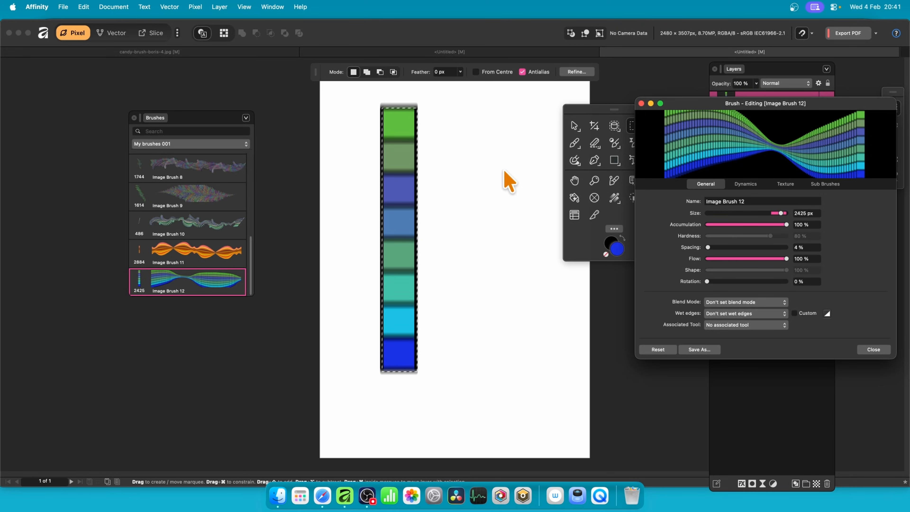
left_click(196, 7)
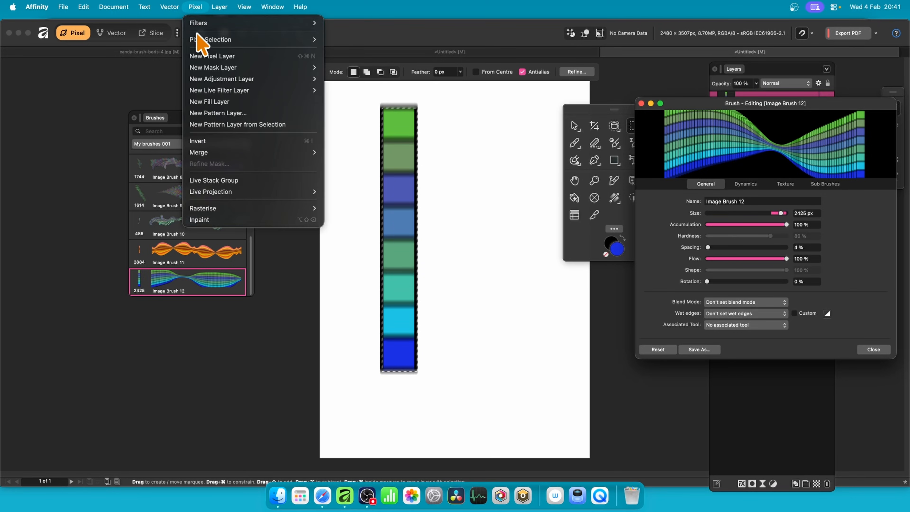
mouse_move(215, 40)
left_click(341, 52)
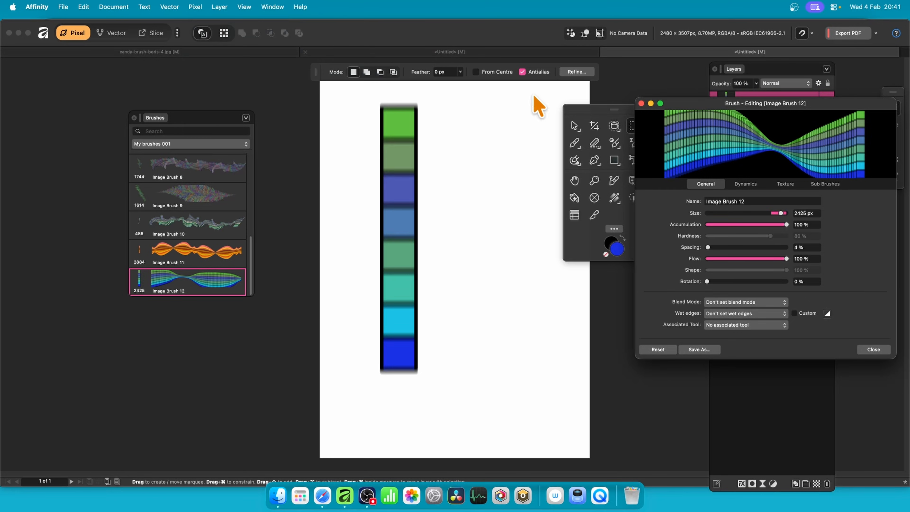
Paint across the page with the new brush at 2425 px, and overlay looping ribbons at a reduced size of 494.7 px
left_click(575, 143)
mouse_move(484, 176)
left_mouse_down()
mouse_move(517, 229)
mouse_move(559, 201)
mouse_move(432, 151)
mouse_move(443, 312)
mouse_move(668, 312)
mouse_move(422, 212)
mouse_move(572, 317)
mouse_move(406, 216)
mouse_move(456, 290)
mouse_move(331, 306)
left_mouse_up()
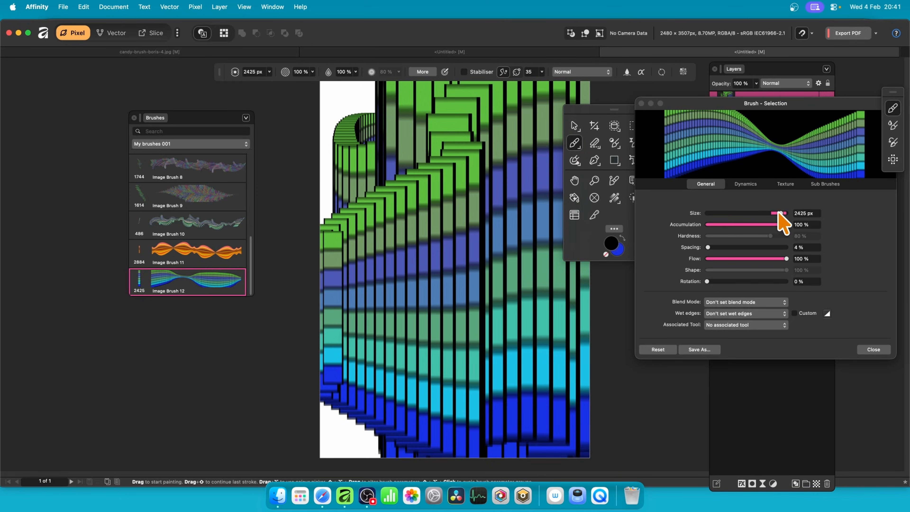
left_click_drag(781, 212, 768, 214)
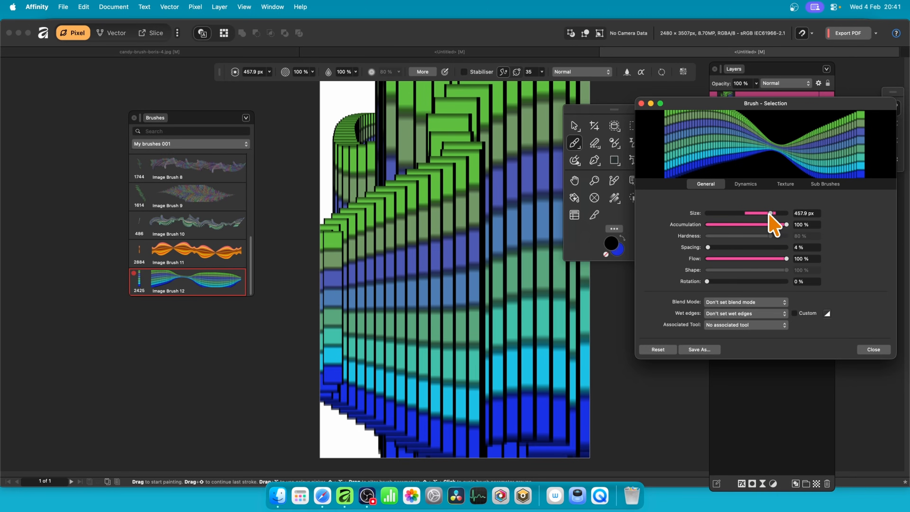
mouse_move(487, 223)
left_mouse_down()
mouse_move(543, 251)
mouse_move(429, 284)
mouse_move(499, 281)
mouse_move(576, 352)
mouse_move(610, 366)
mouse_move(559, 397)
mouse_move(369, 371)
mouse_move(357, 433)
mouse_move(397, 283)
mouse_move(487, 164)
left_mouse_up()
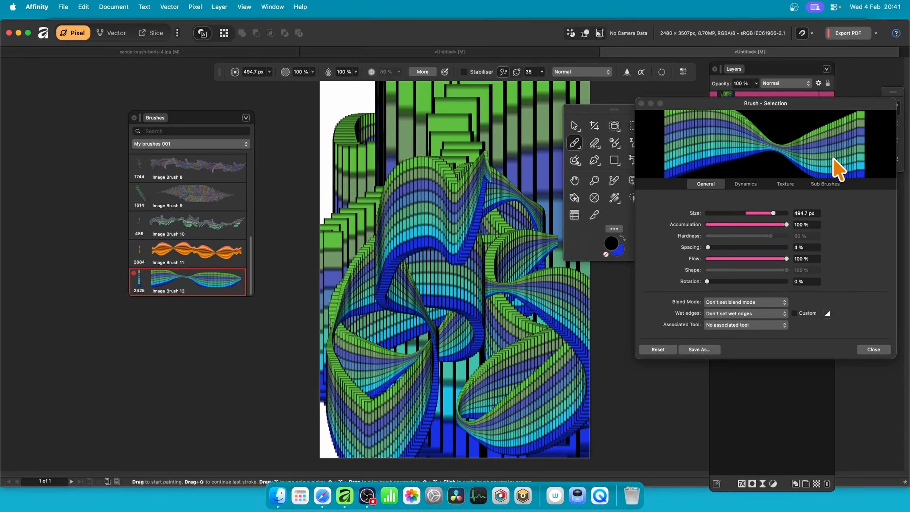
Move the brush editor away from the Layers panel and set the brush's wet edges to off
mouse_move(795, 104)
left_mouse_down()
mouse_move(331, 94)
mouse_move(332, 79)
left_mouse_up()
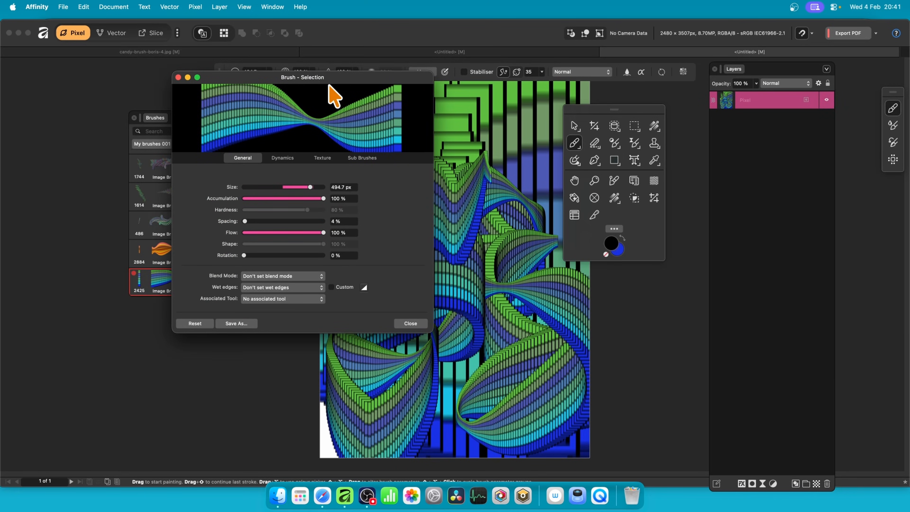
left_click(281, 288)
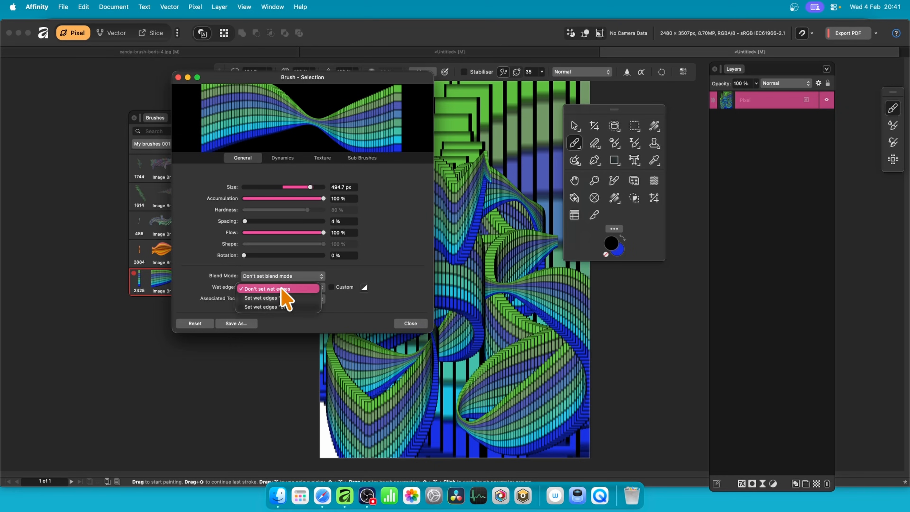
left_click(282, 306)
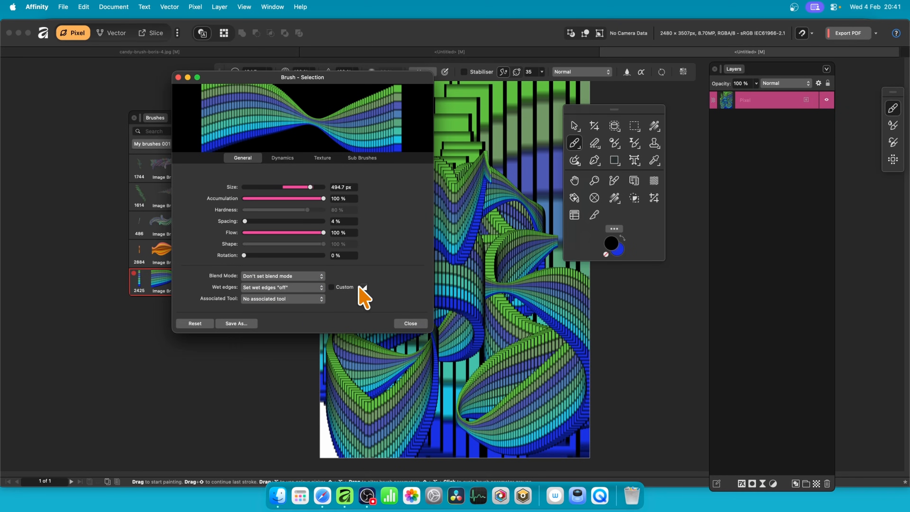
Set the brush's rotation jitter to 100% with the Cyclic controller
left_click(278, 159)
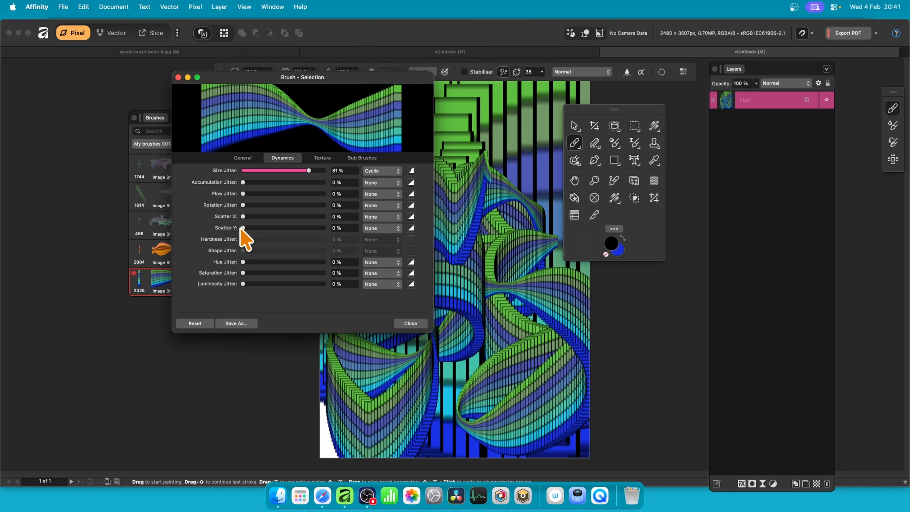
left_click_drag(247, 206, 332, 207)
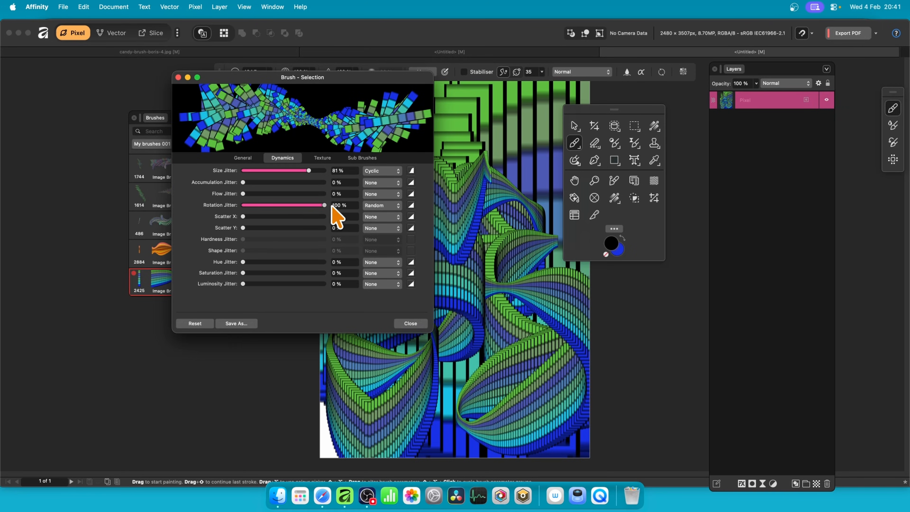
left_click(390, 205)
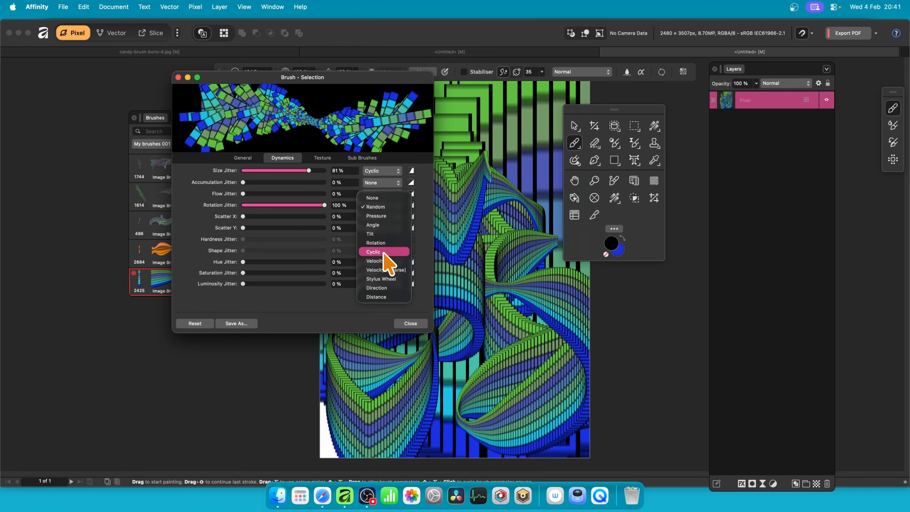
left_click(374, 252)
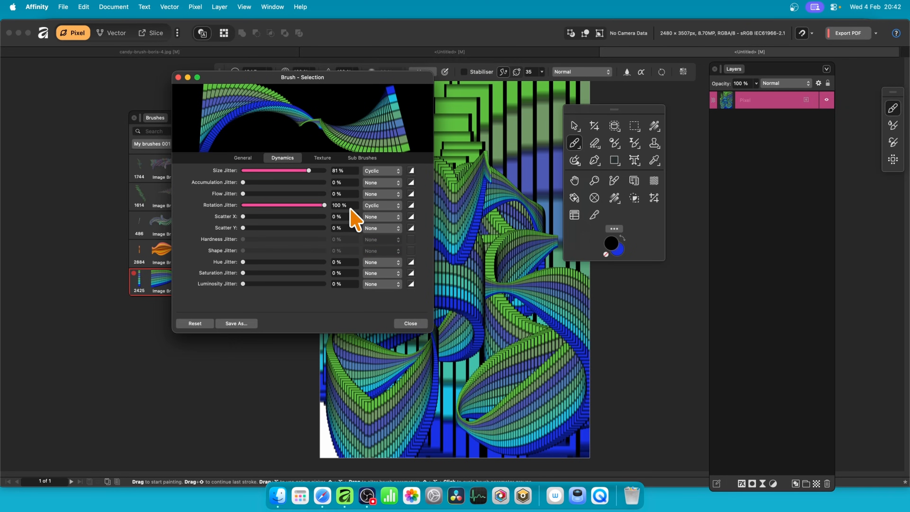
Apply the S-curve profile to rotation jitter, reshape it into a wave with an early peak and a later dip, and close the brush editor
left_click(410, 206)
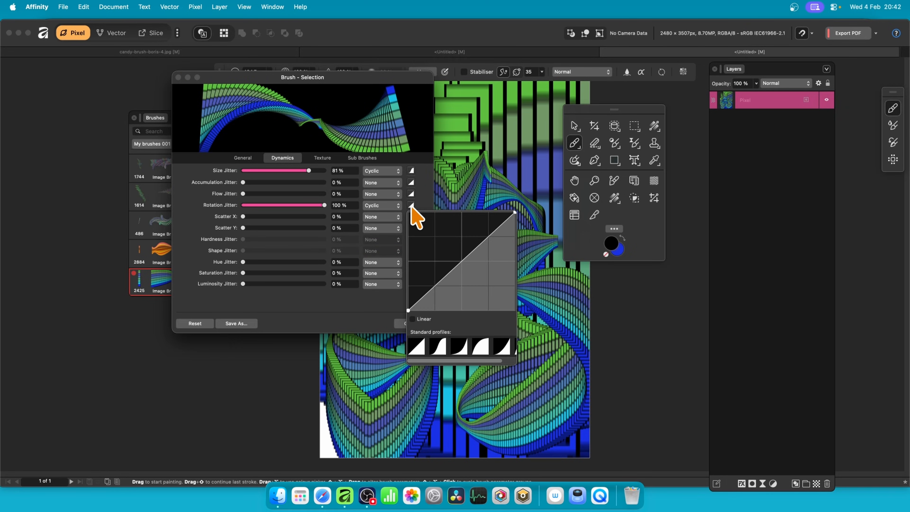
left_click(432, 348)
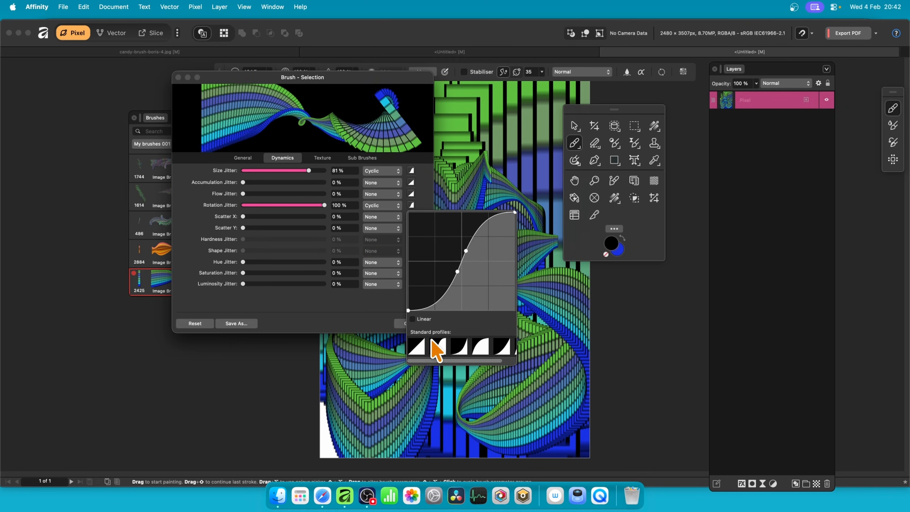
left_click(498, 346)
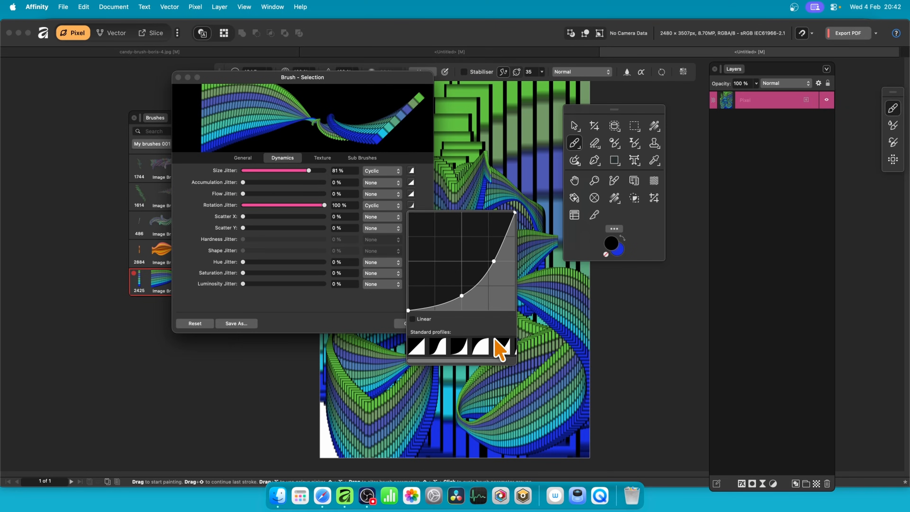
left_click(481, 346)
left_click(440, 347)
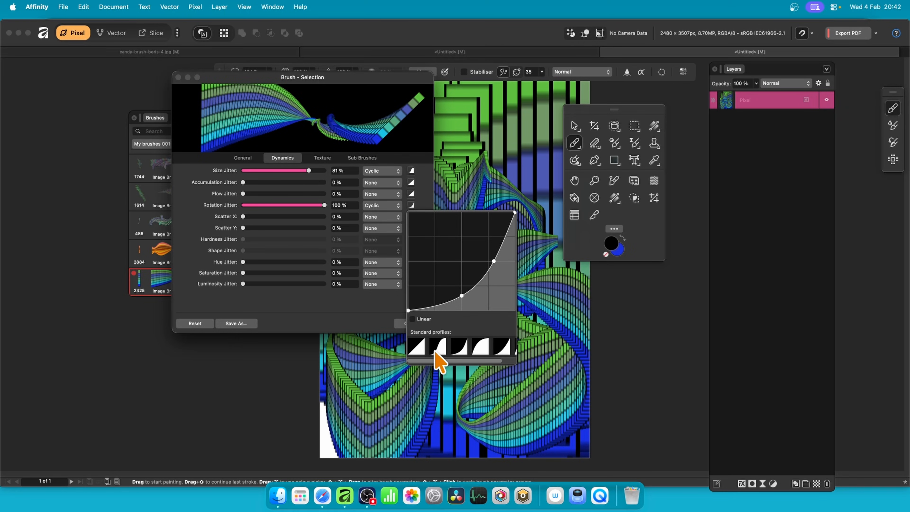
left_click(421, 348)
left_click(438, 347)
left_click(465, 252)
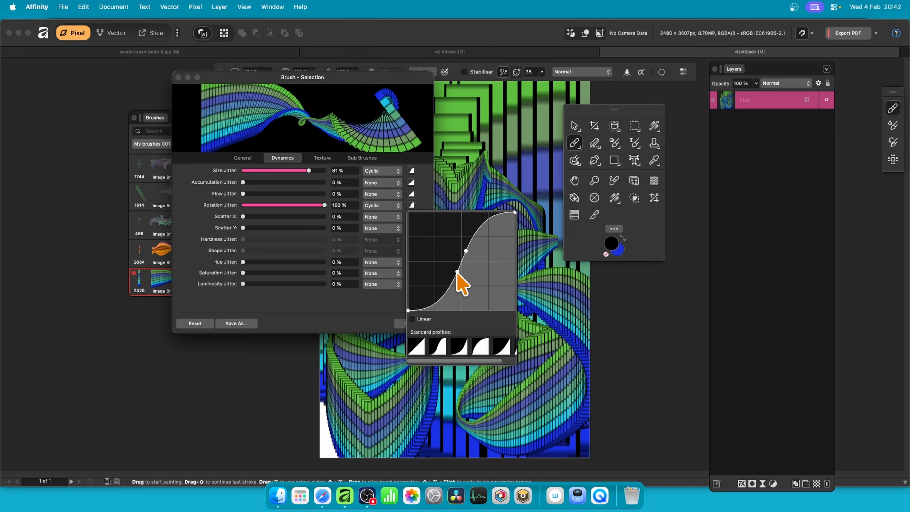
mouse_move(462, 284)
left_mouse_down()
mouse_move(449, 246)
mouse_move(470, 259)
mouse_move(473, 295)
left_mouse_up()
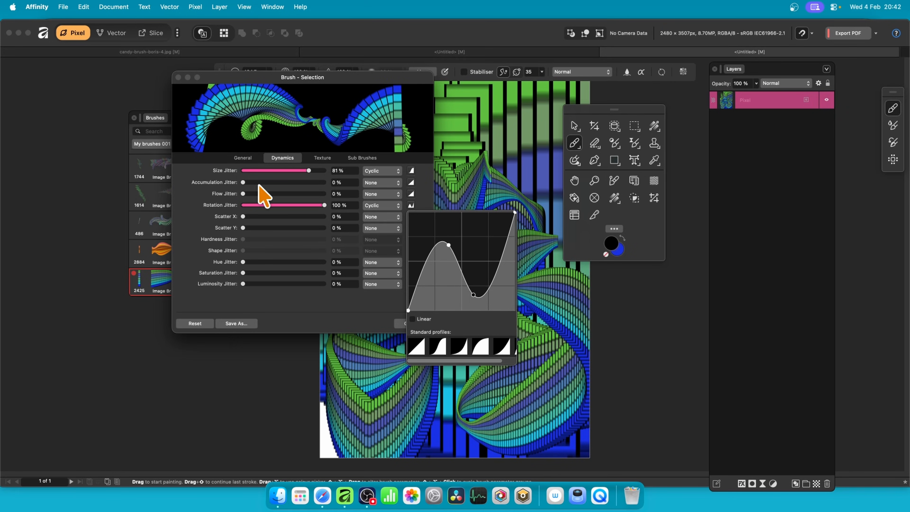
left_click(342, 304)
left_click(403, 327)
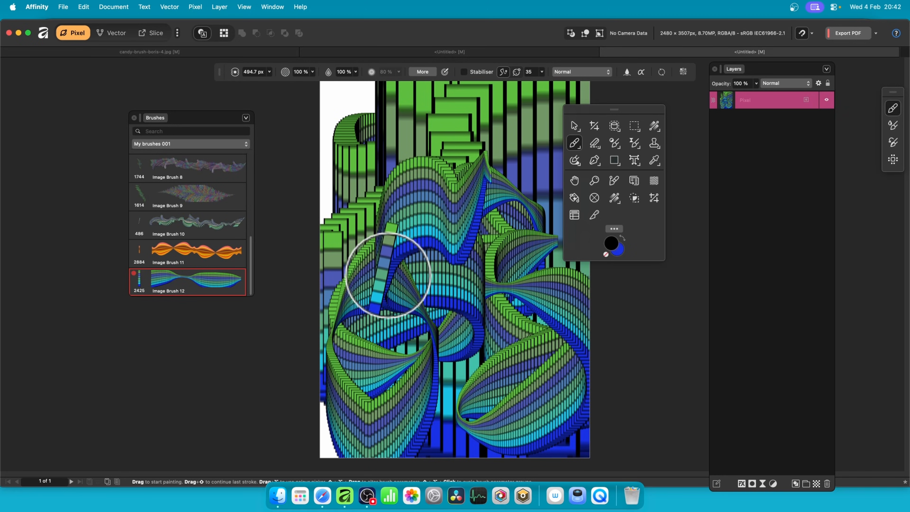
Cover the page with spiralling strokes of the blue-green brush, and paint a broad stroke over them with Image Brush 11 at 2884 px
mouse_move(386, 274)
left_mouse_down()
mouse_move(470, 261)
mouse_move(504, 327)
mouse_move(552, 264)
mouse_move(529, 360)
mouse_move(575, 453)
mouse_move(597, 347)
mouse_move(576, 402)
mouse_move(474, 452)
mouse_move(355, 438)
mouse_move(428, 384)
mouse_move(426, 327)
mouse_move(527, 339)
mouse_move(520, 272)
mouse_move(347, 230)
mouse_move(343, 217)
mouse_move(410, 234)
mouse_move(500, 149)
mouse_move(483, 87)
mouse_move(385, 135)
mouse_move(367, 168)
mouse_move(570, 199)
mouse_move(516, 58)
mouse_move(636, 152)
mouse_move(601, 412)
mouse_move(527, 375)
mouse_move(438, 376)
mouse_move(354, 359)
mouse_move(203, 445)
mouse_move(336, 430)
mouse_move(578, 432)
mouse_move(344, 229)
mouse_move(519, 264)
mouse_move(362, 323)
mouse_move(404, 332)
mouse_move(414, 222)
mouse_move(375, 98)
mouse_move(432, 163)
mouse_move(245, 143)
left_mouse_up()
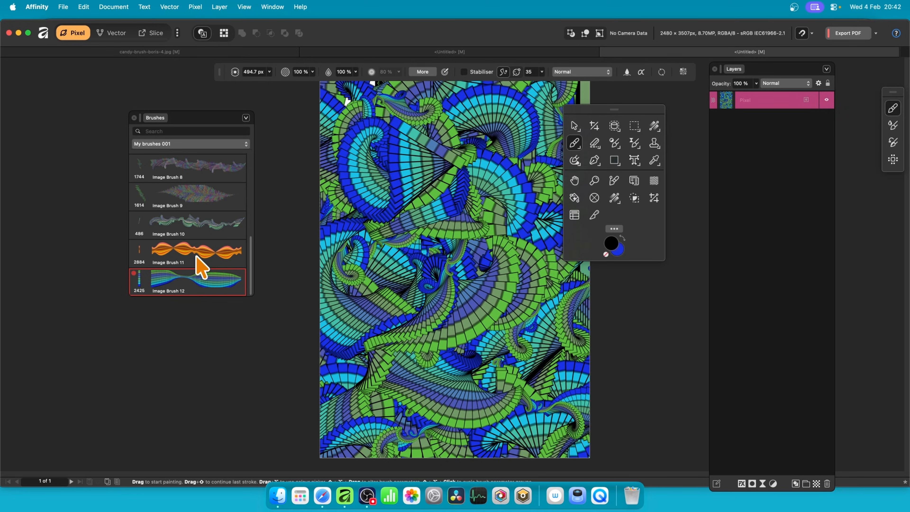
left_click(203, 258)
mouse_move(539, 184)
left_mouse_down()
mouse_move(547, 185)
mouse_move(364, 207)
mouse_move(380, 193)
mouse_move(349, 264)
mouse_move(341, 254)
mouse_move(409, 222)
mouse_move(523, 250)
mouse_move(580, 248)
left_mouse_up()
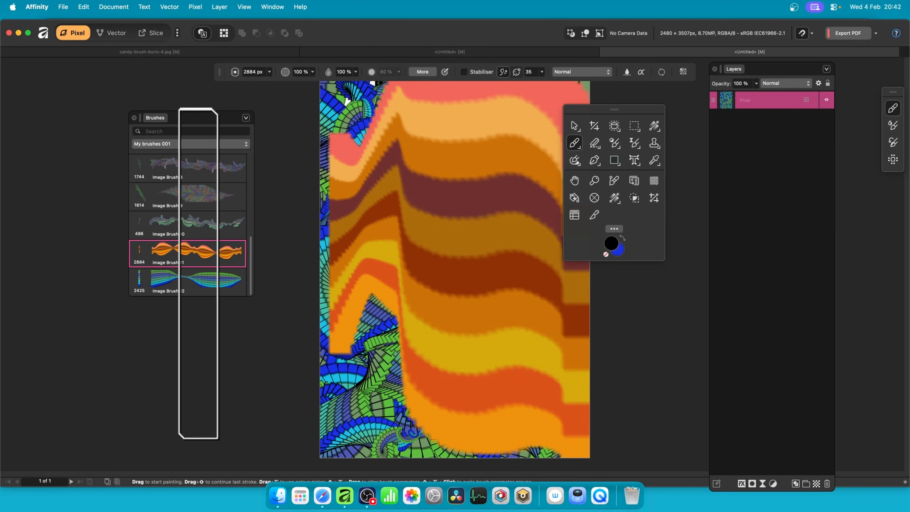
Reduce the default size of Image Brush 11 to 456.9 px and paint orange scalloped ribbons over most of the page
double_click(214, 260)
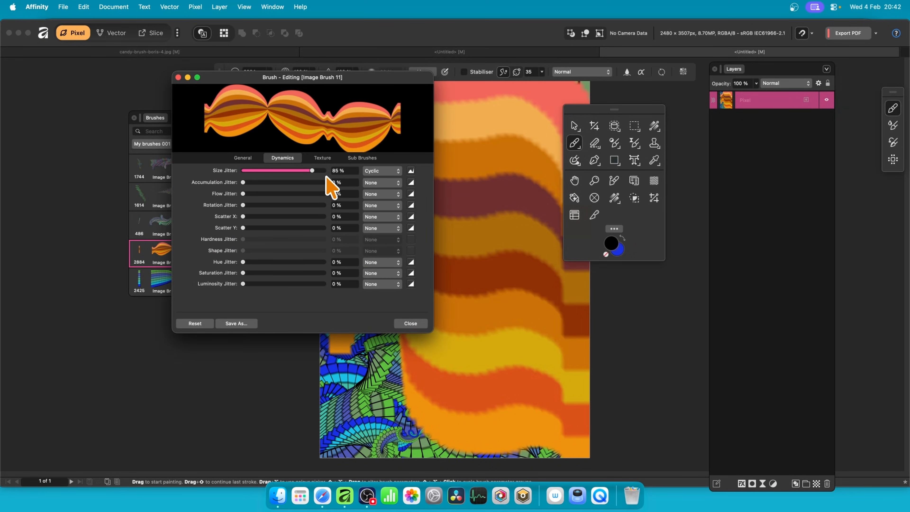
left_click(256, 160)
left_click_drag(320, 188, 306, 188)
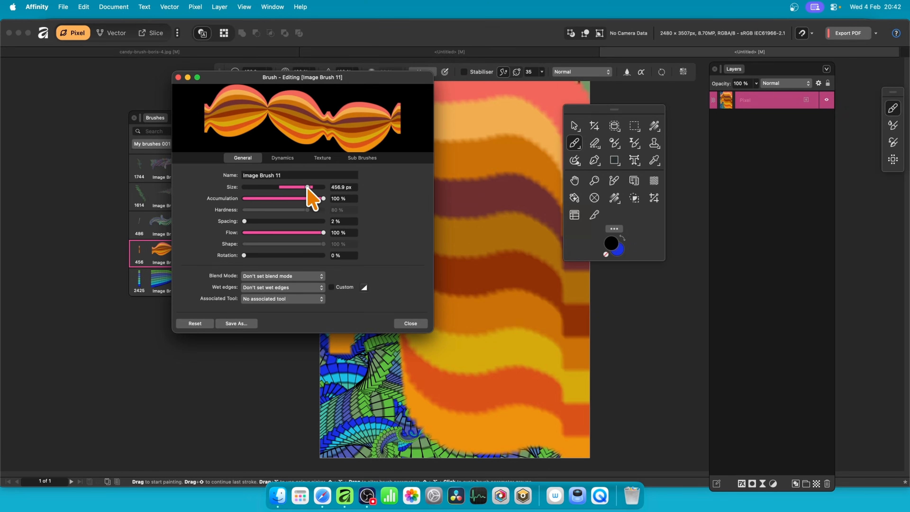
left_click(178, 77)
mouse_move(446, 224)
left_mouse_down()
mouse_move(536, 185)
mouse_move(601, 257)
mouse_move(511, 336)
mouse_move(450, 218)
mouse_move(398, 311)
mouse_move(323, 367)
mouse_move(433, 379)
mouse_move(609, 371)
mouse_move(459, 313)
mouse_move(357, 341)
mouse_move(437, 261)
mouse_move(532, 240)
mouse_move(328, 240)
mouse_move(490, 203)
mouse_move(351, 162)
mouse_move(407, 108)
mouse_move(440, 151)
mouse_move(560, 233)
mouse_move(405, 75)
mouse_move(608, 111)
mouse_move(435, 126)
mouse_move(160, 201)
left_mouse_up()
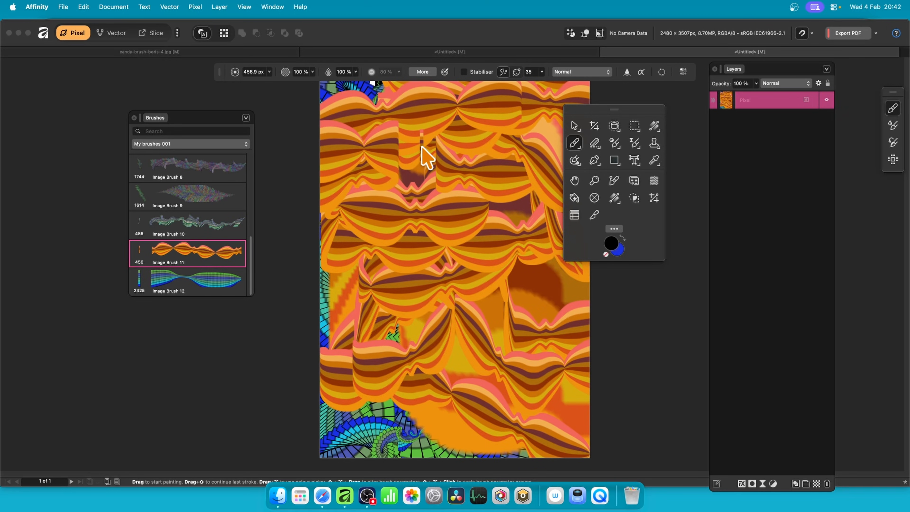
Reduce the default size of Image Brush 12 to 466.1 px and paint overlapping blue-green ribbons across the page
left_click(215, 289)
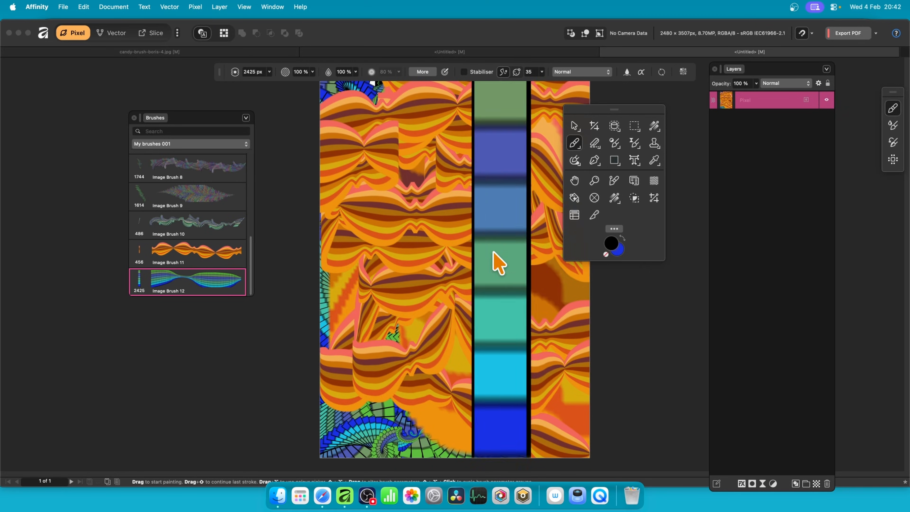
double_click(207, 287)
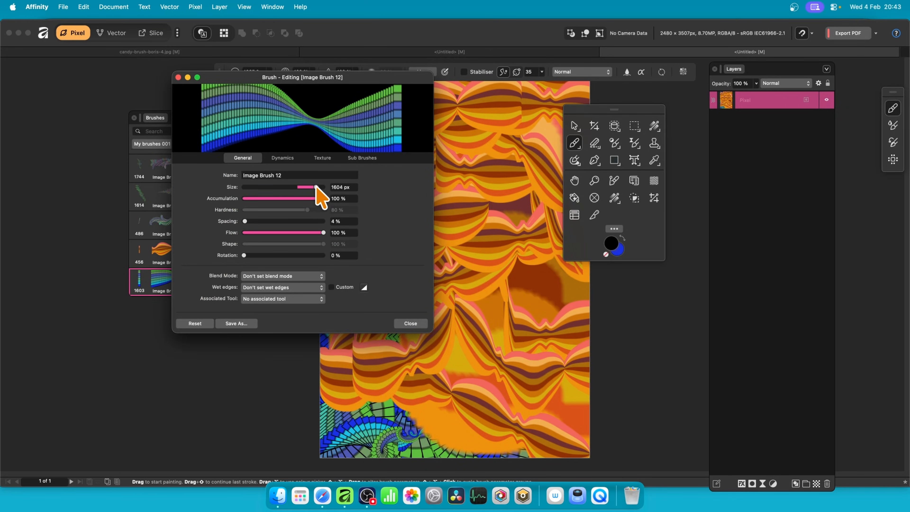
left_click(411, 324)
mouse_move(447, 190)
left_mouse_down()
mouse_move(586, 256)
mouse_move(521, 312)
mouse_move(357, 340)
mouse_move(411, 177)
mouse_move(395, 106)
mouse_move(537, 90)
mouse_move(577, 401)
mouse_move(437, 448)
mouse_move(304, 374)
mouse_move(402, 239)
mouse_move(486, 197)
mouse_move(359, 162)
mouse_move(605, 76)
mouse_move(470, 200)
left_mouse_up()
mouse_move(418, 314)
left_mouse_down()
mouse_move(604, 390)
mouse_move(404, 177)
mouse_move(354, 158)
left_mouse_up()
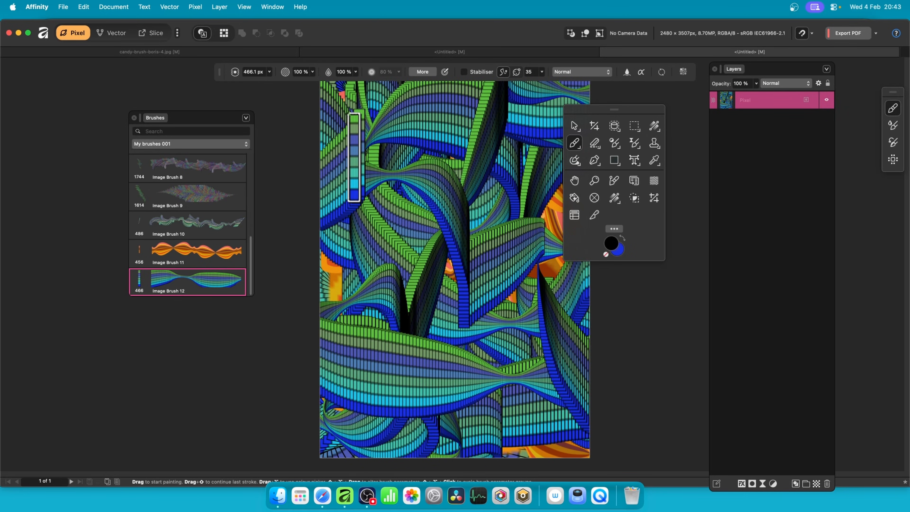